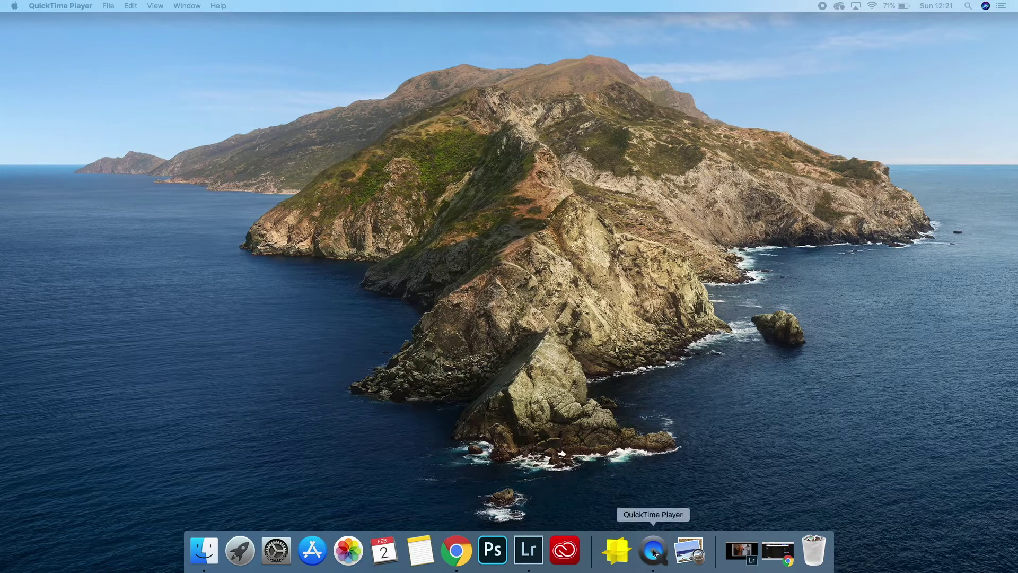
# Open Lens Studio, look through the recommended templates, and start a new project.
pyautogui.click(620, 553)
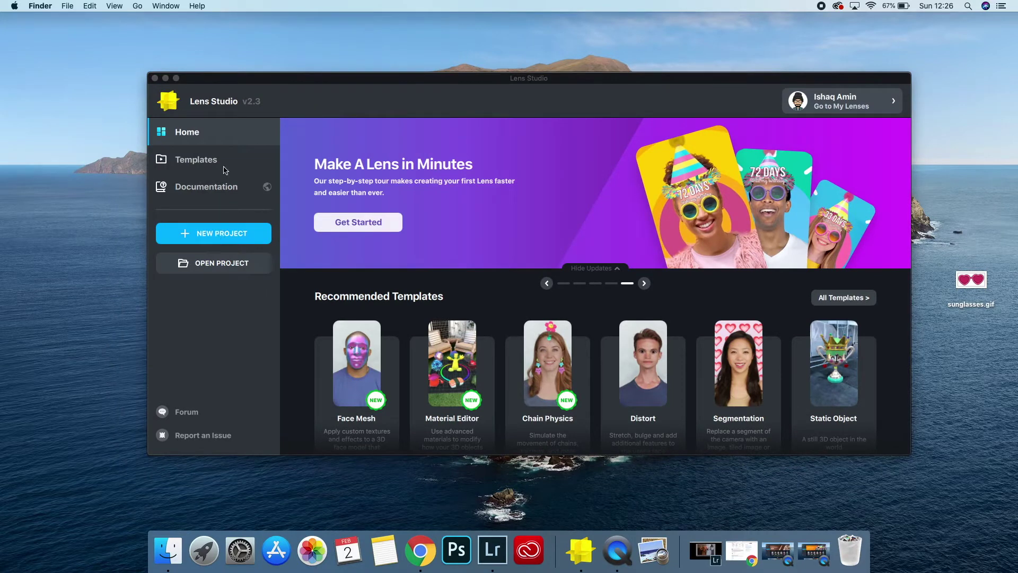
pyautogui.scroll(-8, 498, 395)
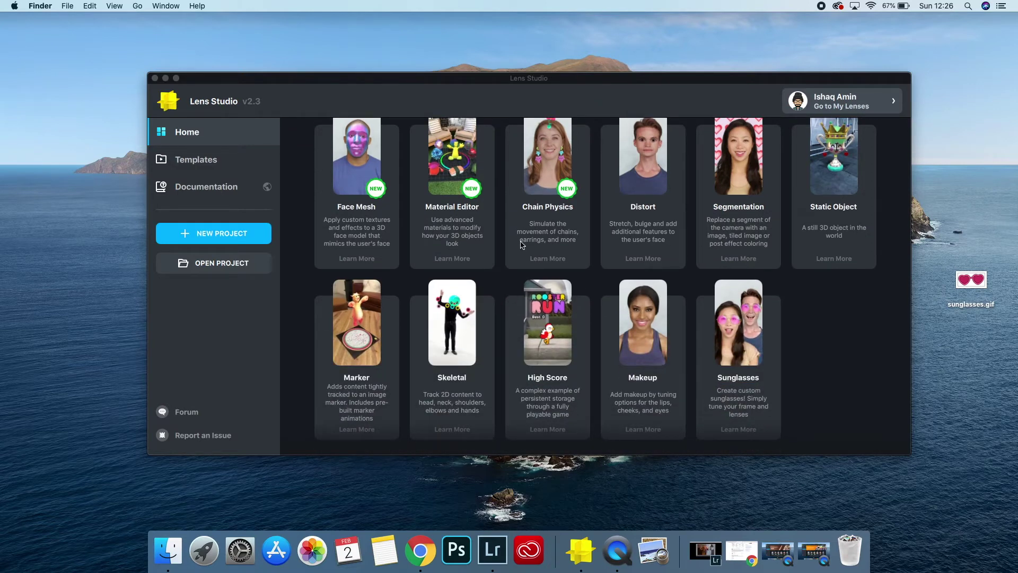
pyautogui.scroll(-2, 340, 246)
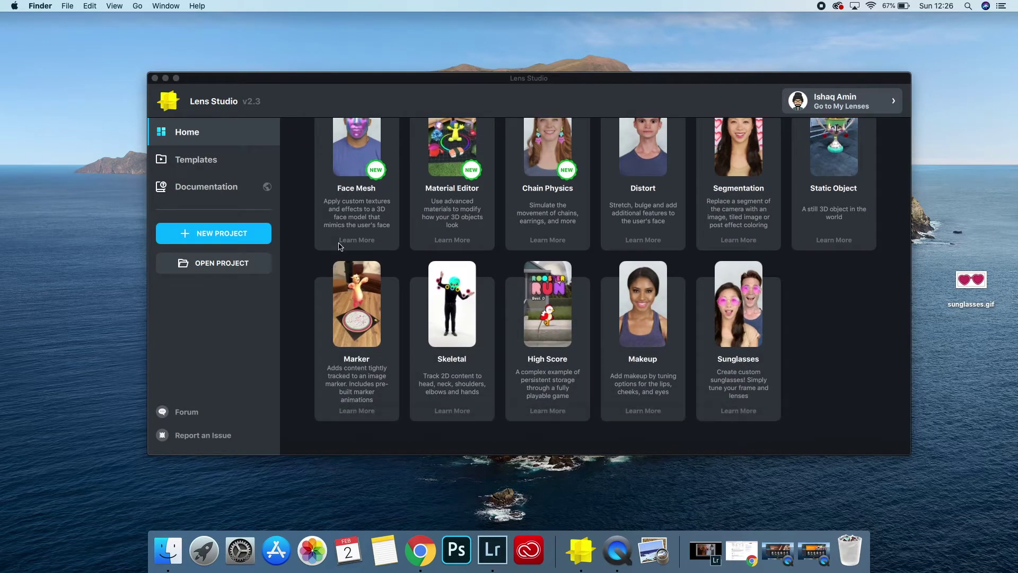
pyautogui.scroll(5, 457, 287)
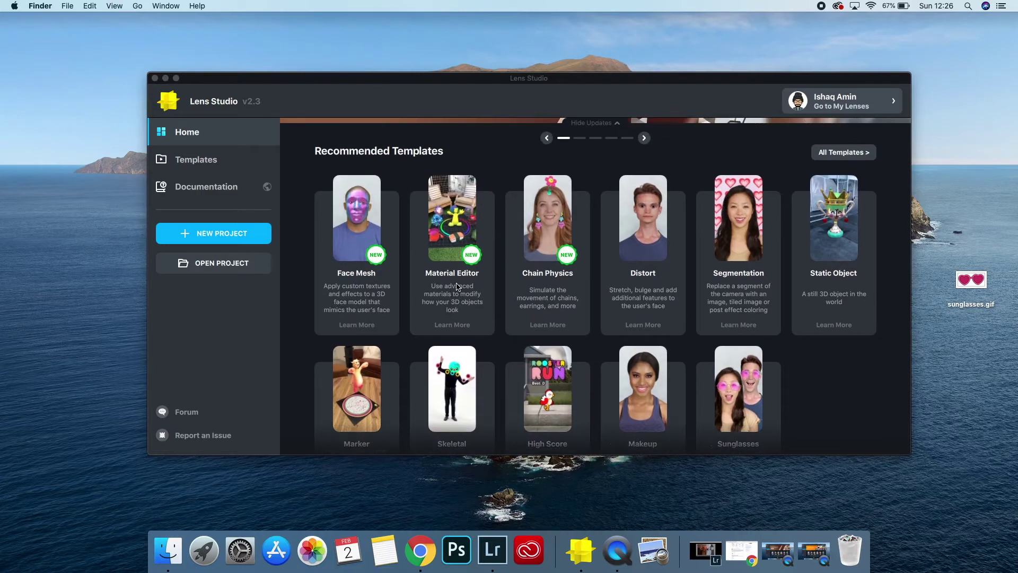
pyautogui.scroll(3, 444, 222)
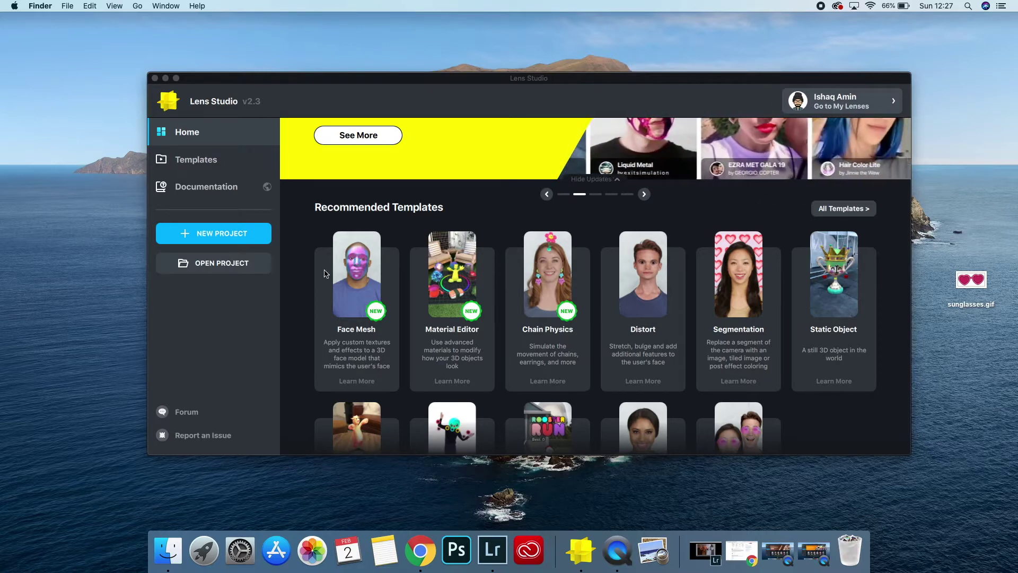
pyautogui.click(211, 233)
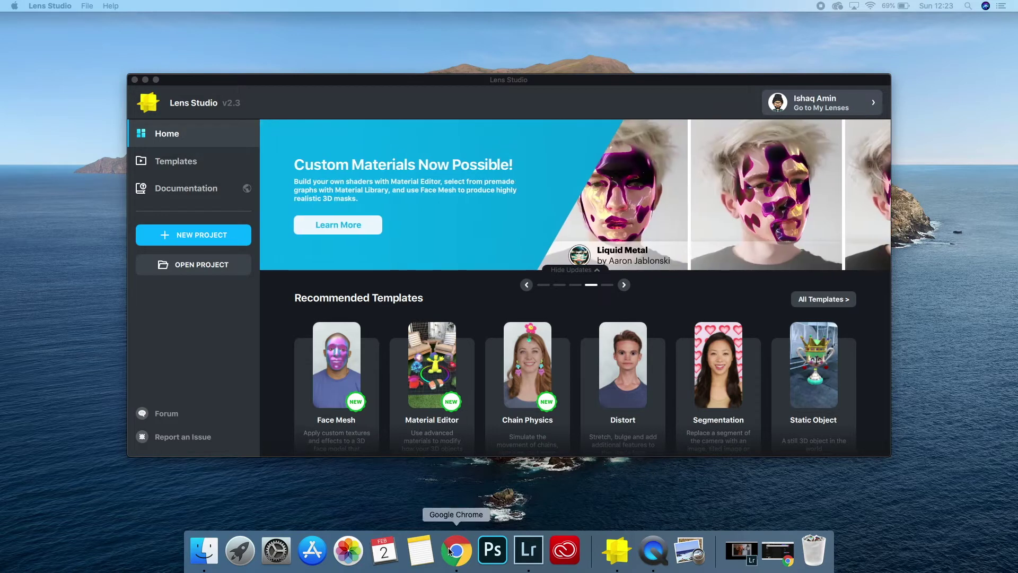
# Switch to the GIPHY page in Chrome, then reposition and enlarge the browser window.
pyautogui.click(545, 557)
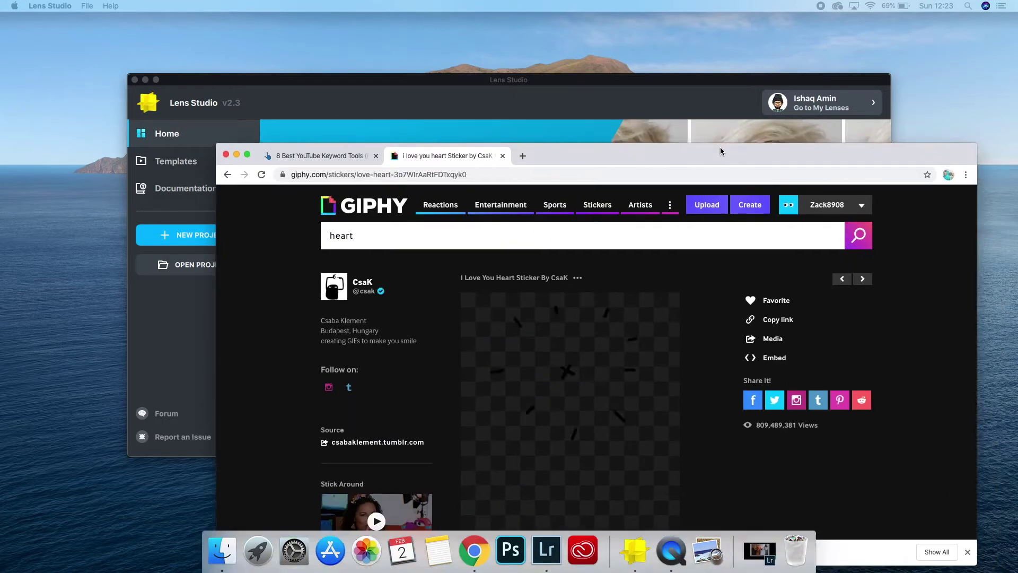
pyautogui.moveTo(720, 147); pyautogui.dragTo(644, 113)
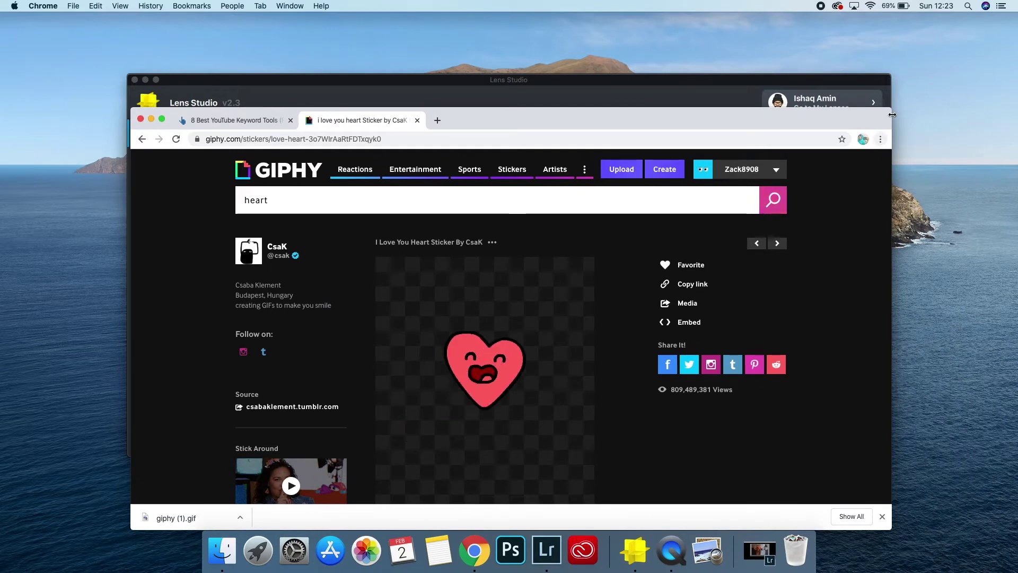
pyautogui.moveTo(892, 107); pyautogui.dragTo(961, 28)
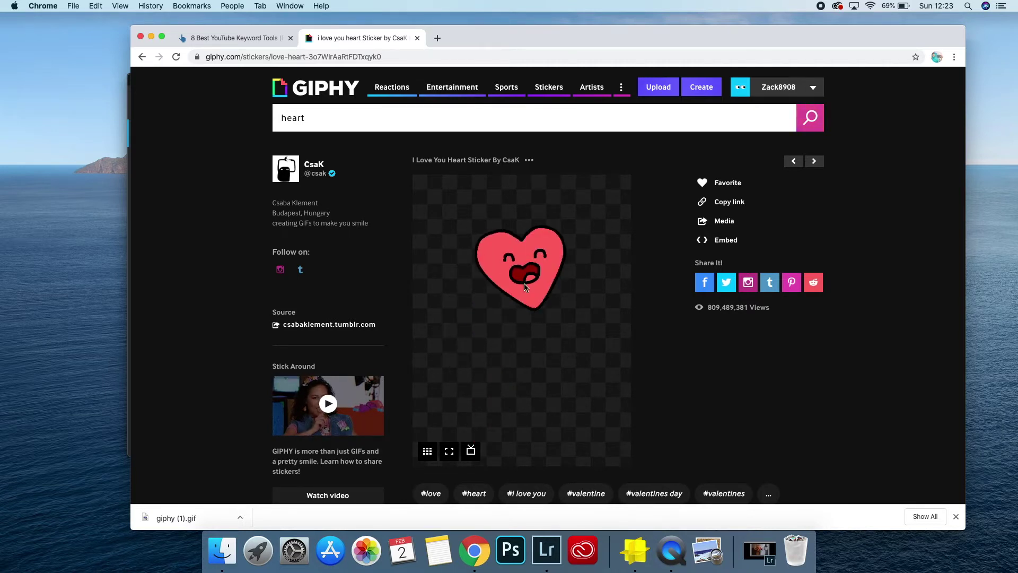
# Replace the "heart" query on GIPHY and search the stickers for "Sunglasses".
pyautogui.scroll(-1, 489, 299)
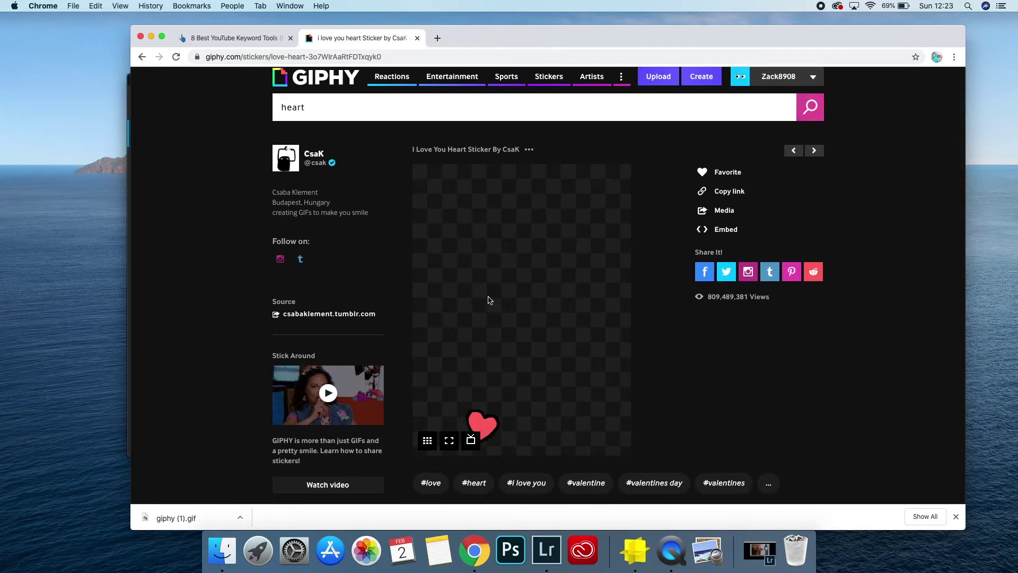
pyautogui.click(314, 110)
pyautogui.press('super+a')
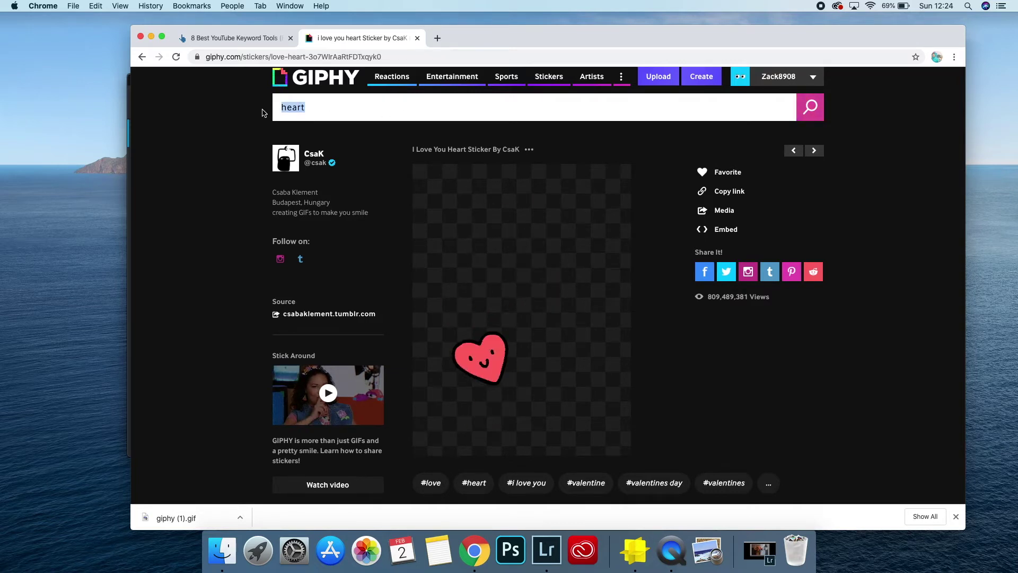
pyautogui.write('Sunglasses')
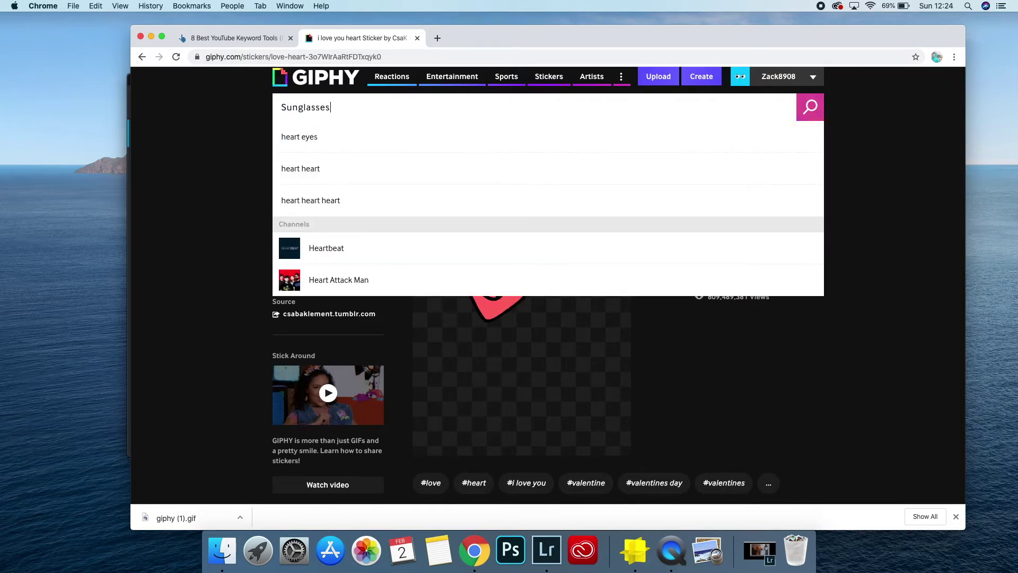
pyautogui.press('Return')
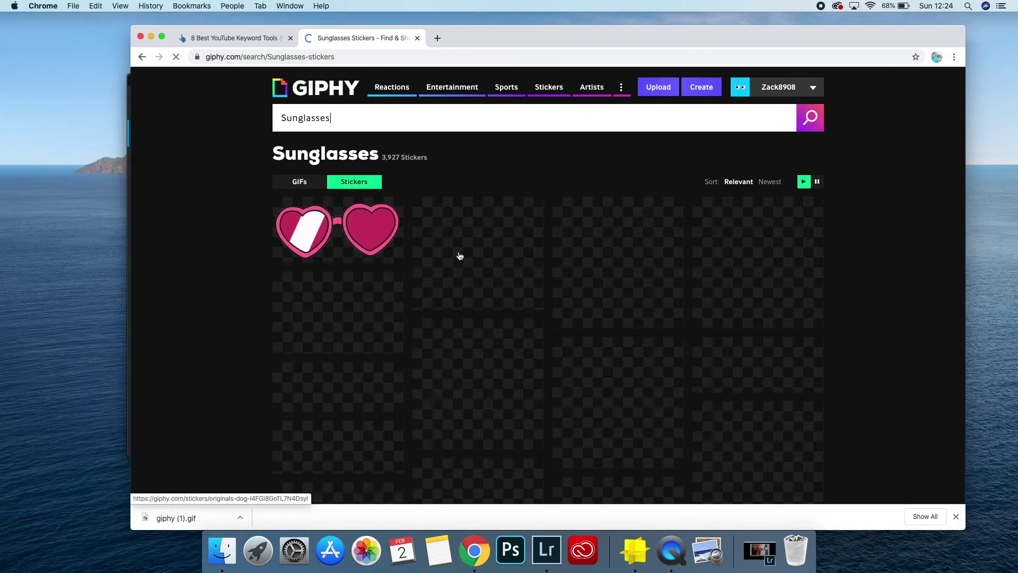
# Open the pink heart-shaped sunglasses sticker and save it to the Desktop as a GIF image named sunglasses.
pyautogui.scroll(-1, 363, 207)
pyautogui.click(362, 207)
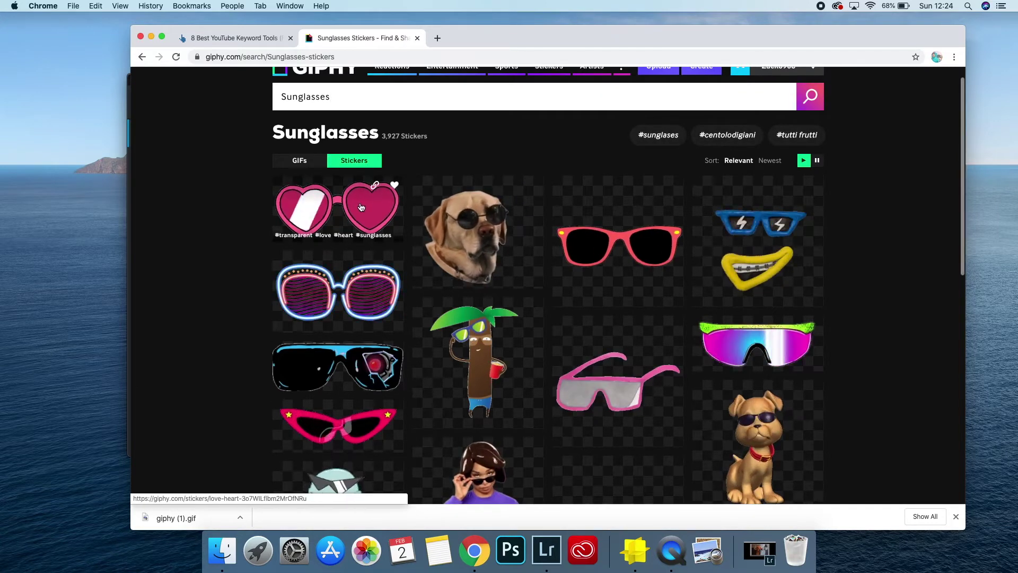
pyautogui.rightClick(570, 243)
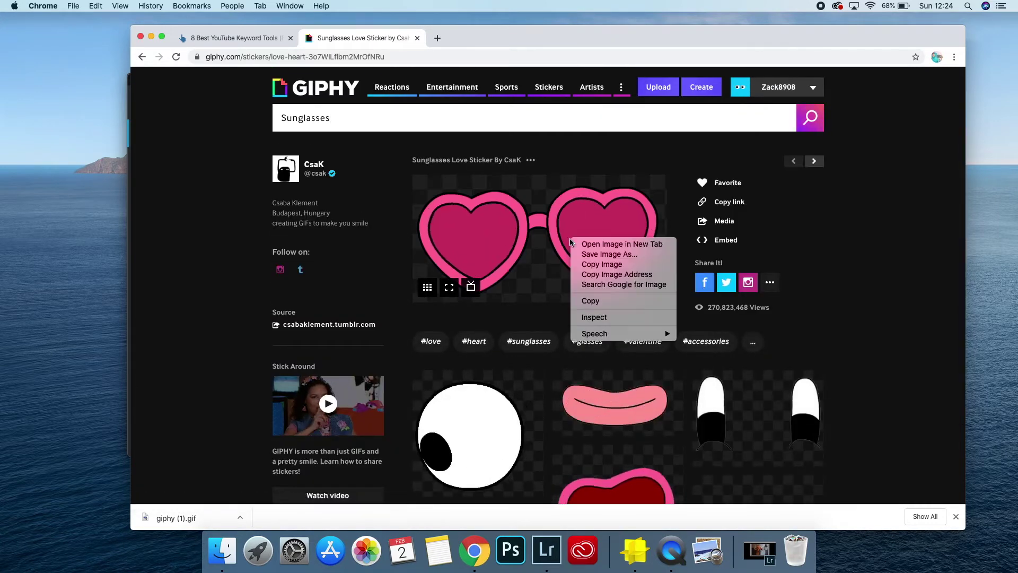
pyautogui.click(627, 260)
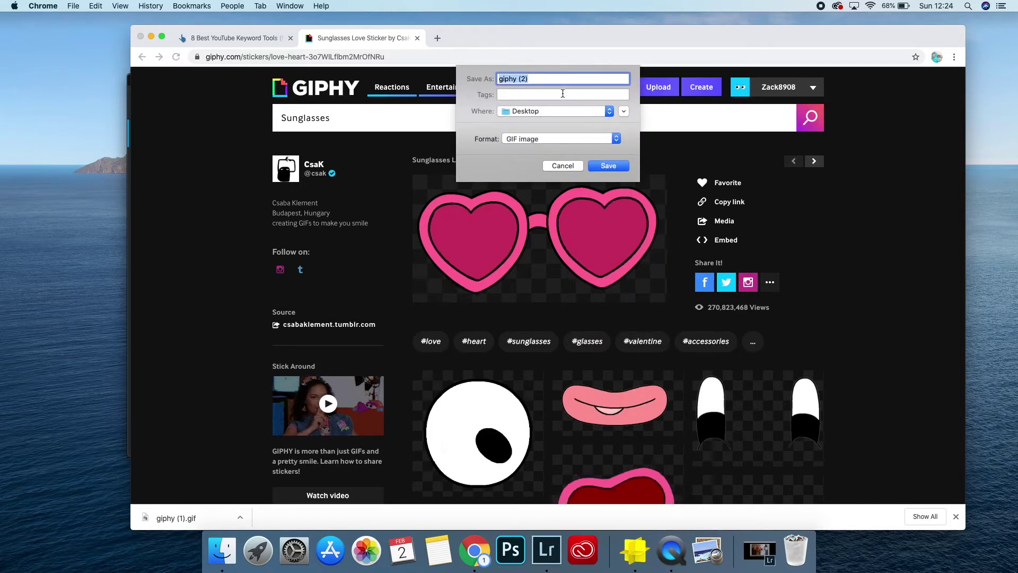
pyautogui.write('sungl')
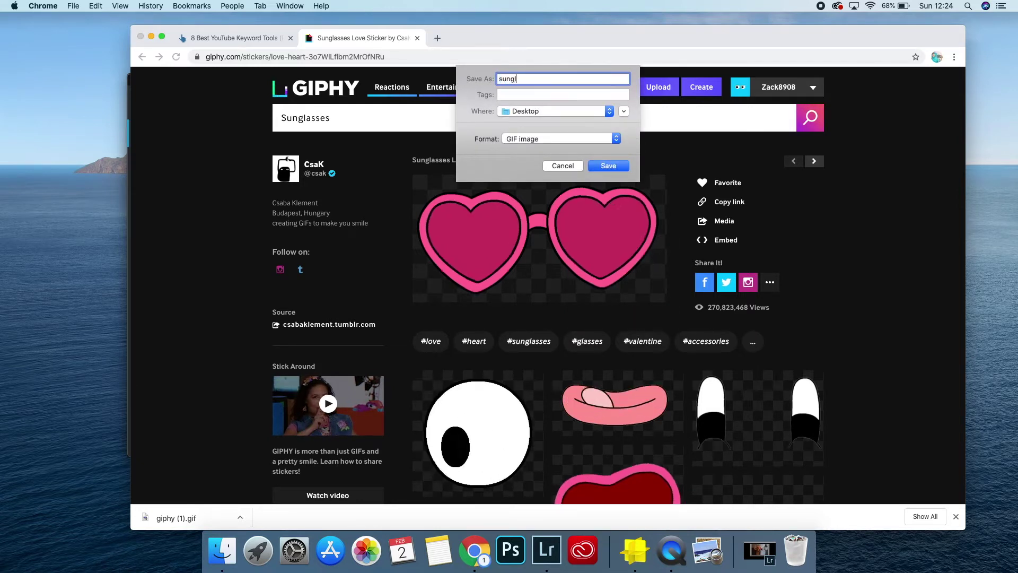
pyautogui.write('asses.gif')
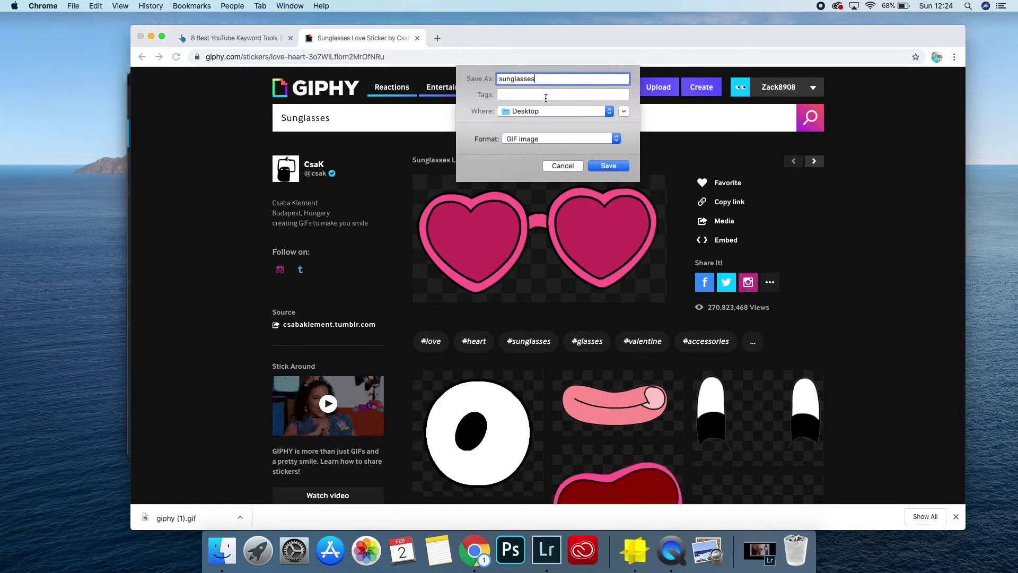
pyautogui.click(609, 165)
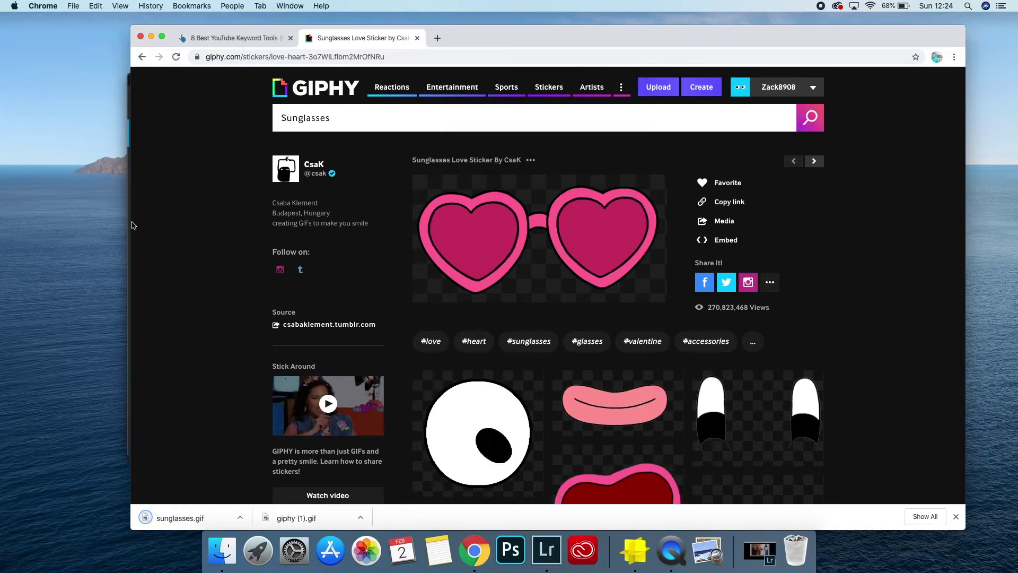
# Show the downloaded sunglasses.gif in Finder and minimize the browser window.
pyautogui.click(241, 518)
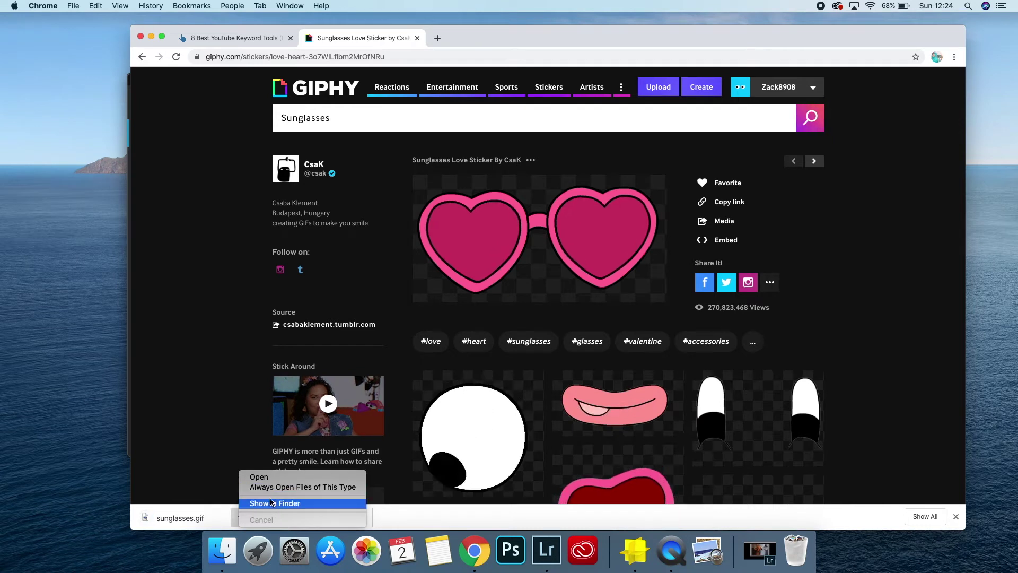
pyautogui.click(261, 487)
pyautogui.moveTo(180, 517); pyautogui.dragTo(37, 247)
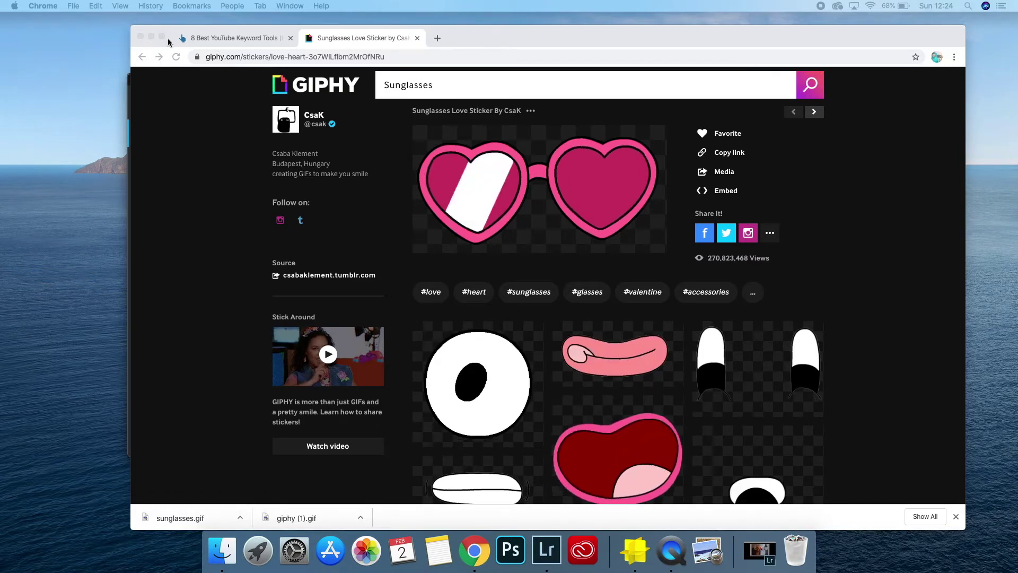
pyautogui.click(151, 36)
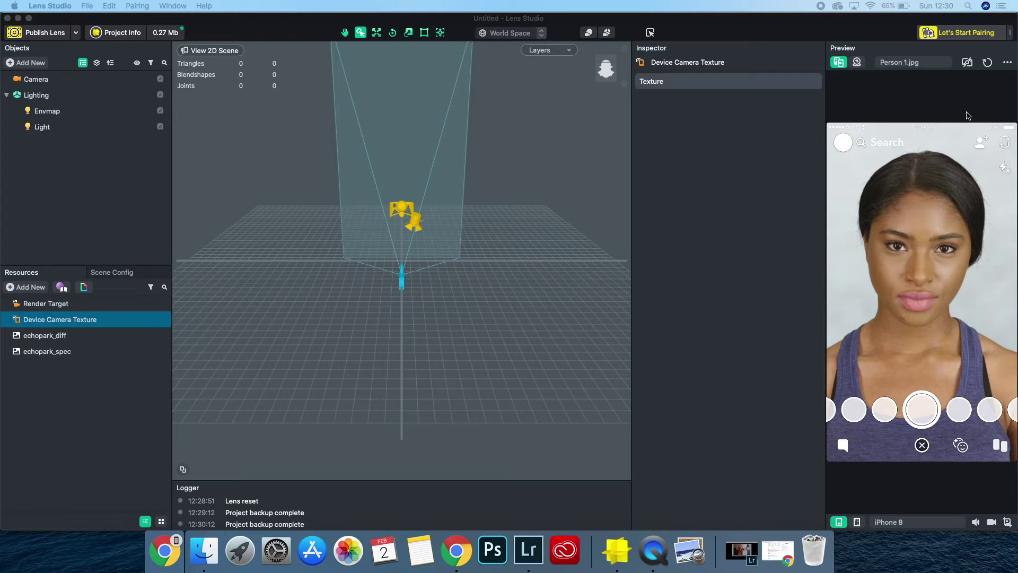
# Try the Person 4.jpg photo as the preview subject, and switch the preview to Person 6.jpg.
pyautogui.click(922, 63)
pyautogui.click(896, 162)
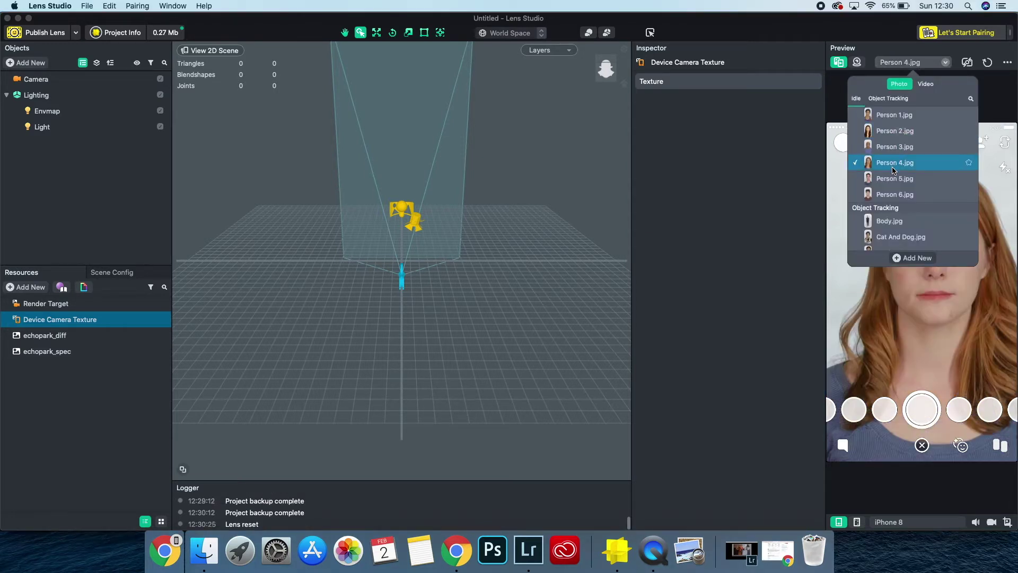
pyautogui.click(900, 194)
pyautogui.click(759, 311)
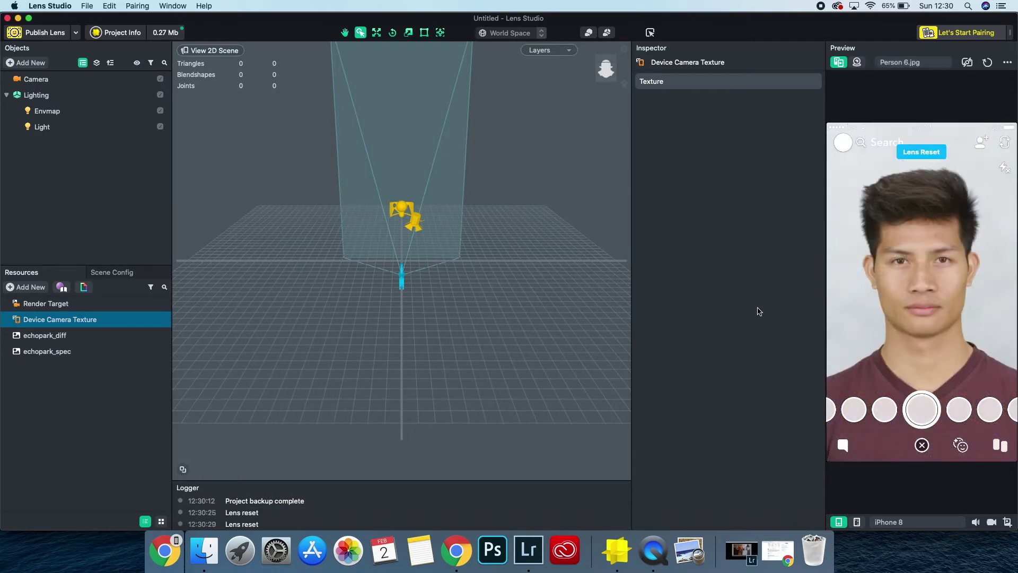
# Change the preview from a photo to the Open Mouth Person 5.webm video.
pyautogui.click(912, 62)
pyautogui.click(926, 84)
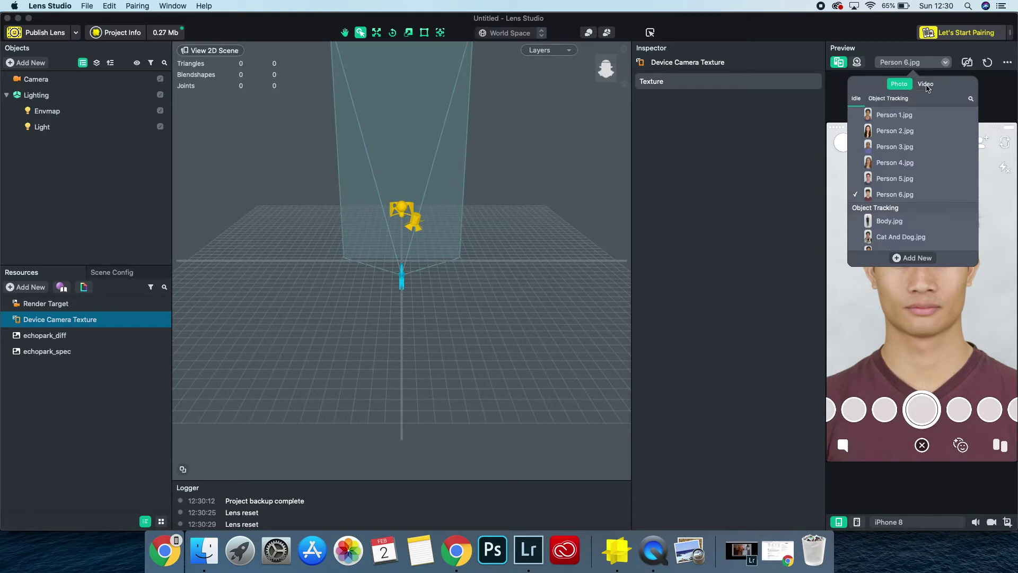
pyautogui.scroll(-3, 902, 165)
pyautogui.click(917, 178)
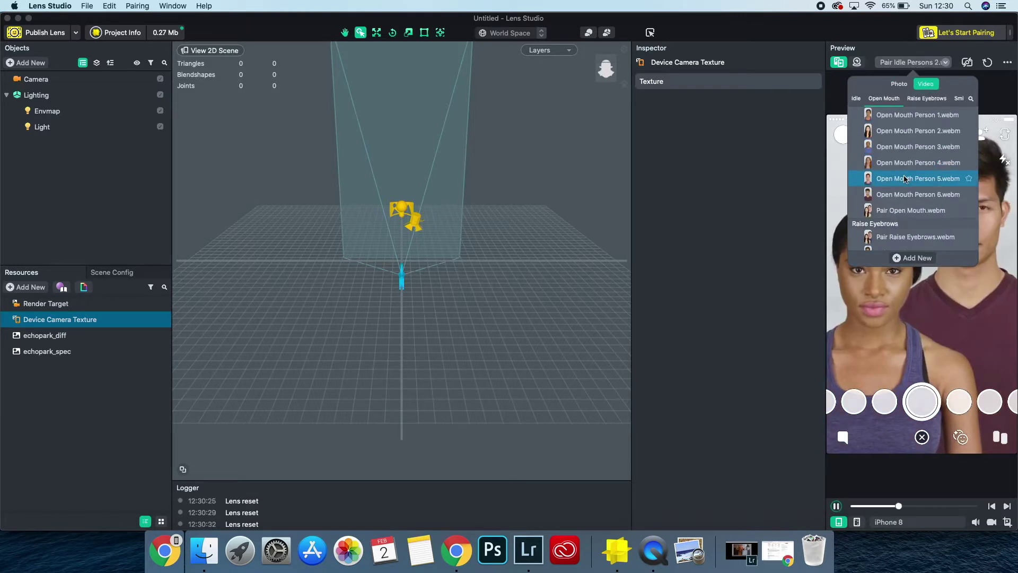
pyautogui.click(775, 216)
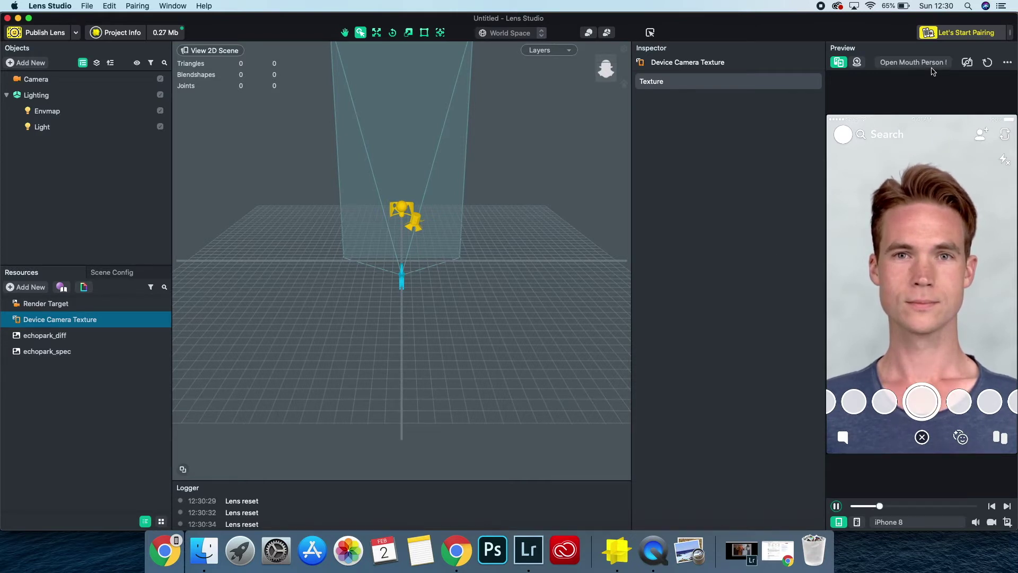
# Preview the Raise Eyebrows Person 1 video, and switch to Pair Raise Eyebrows.webm.
pyautogui.click(912, 63)
pyautogui.scroll(-3, 911, 162)
pyautogui.click(910, 190)
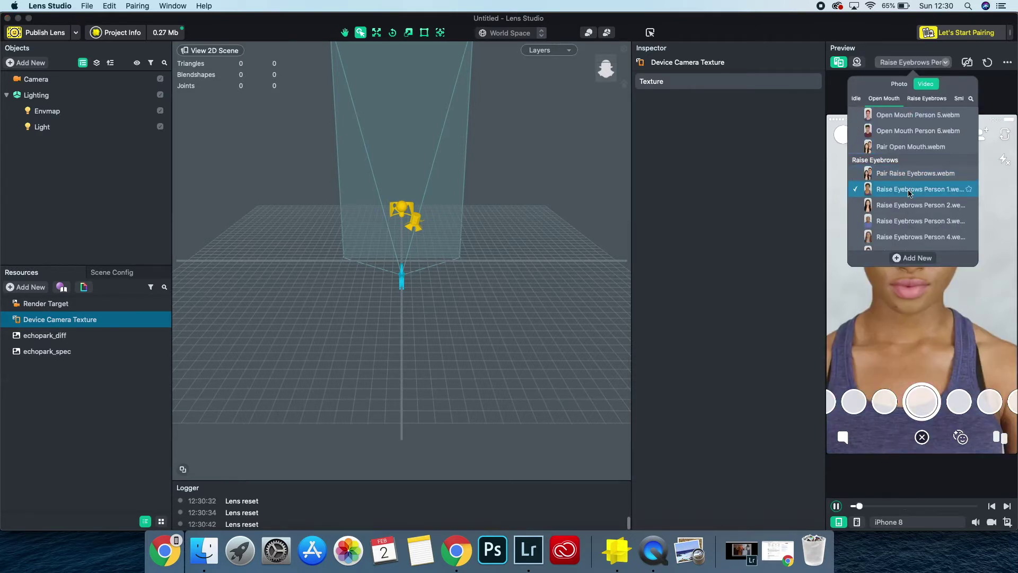
pyautogui.click(914, 175)
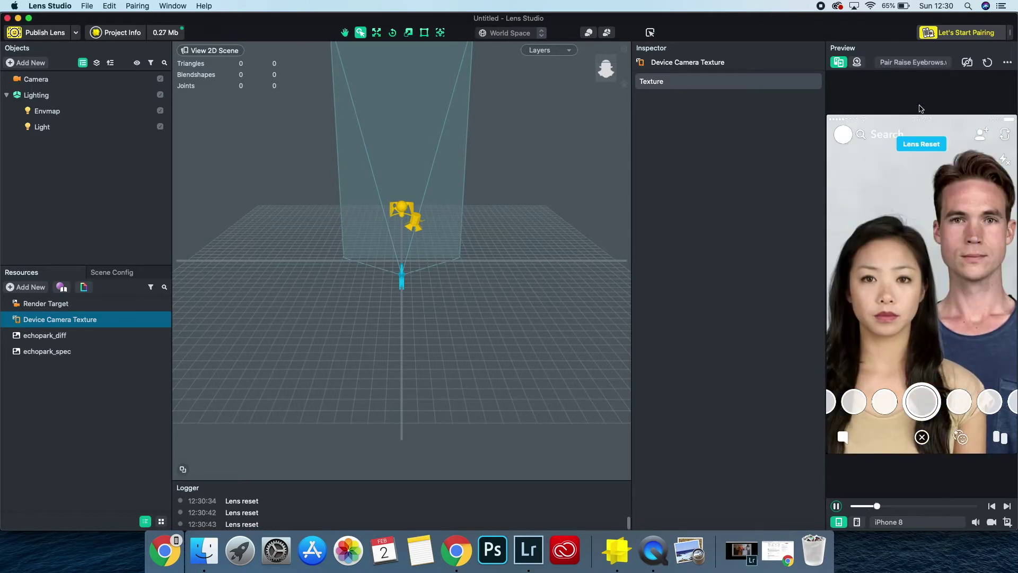
# Set the preview video to Idle Person 1.webm and close the preview source list.
pyautogui.click(912, 62)
pyautogui.scroll(-3, 886, 242)
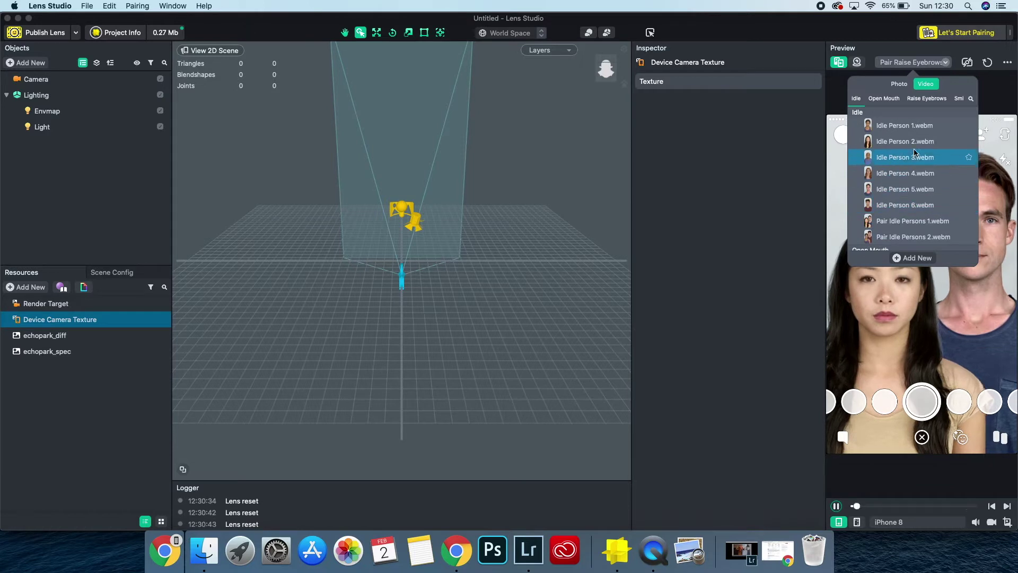
pyautogui.click(916, 130)
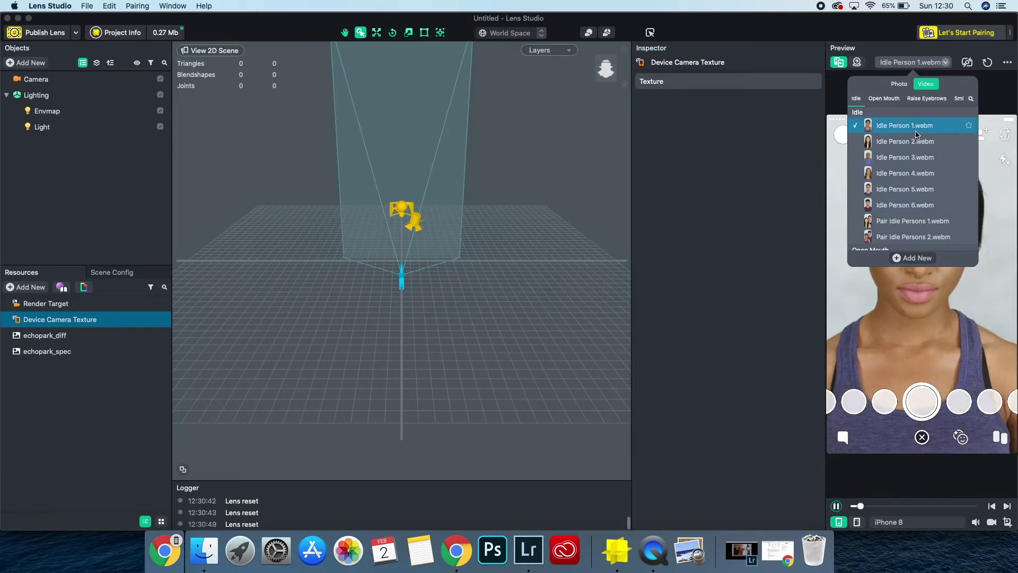
pyautogui.click(768, 296)
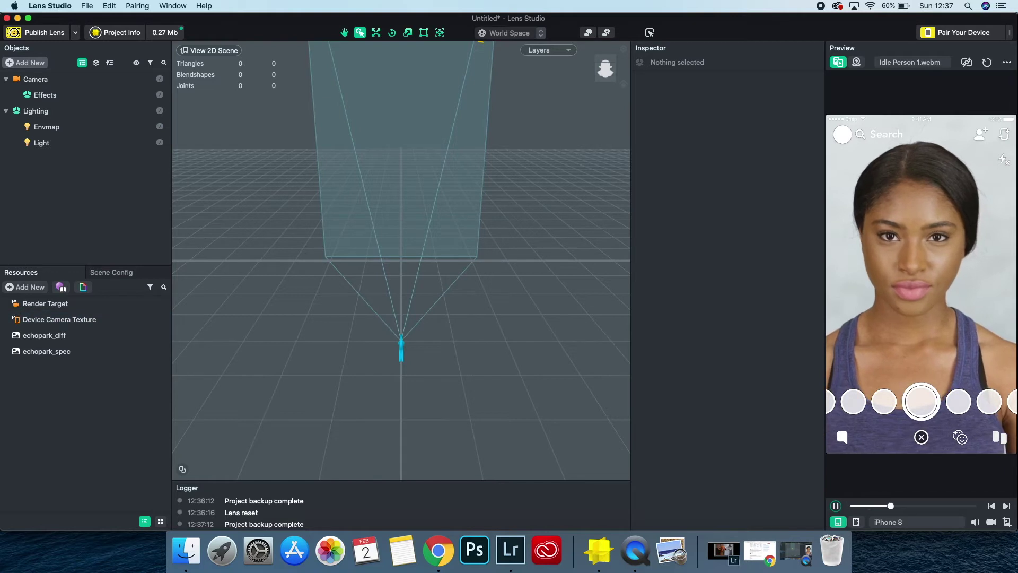
# Import the sunglasses.gif file from the desktop into the project's Resources.
pyautogui.press('super+Tab')
pyautogui.moveTo(546, 517); pyautogui.dragTo(110, 394)
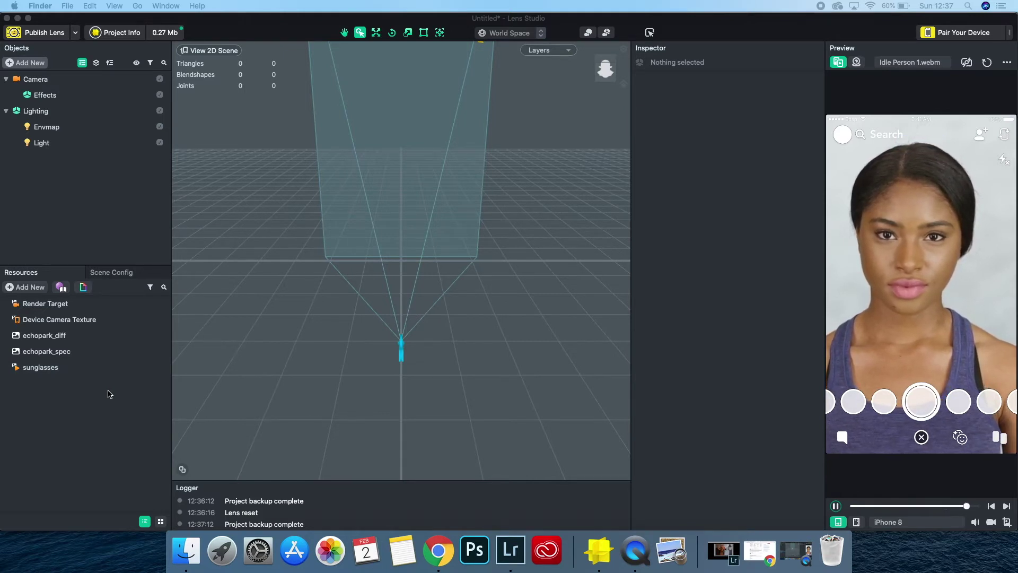
pyautogui.scroll(-5, 355, 244)
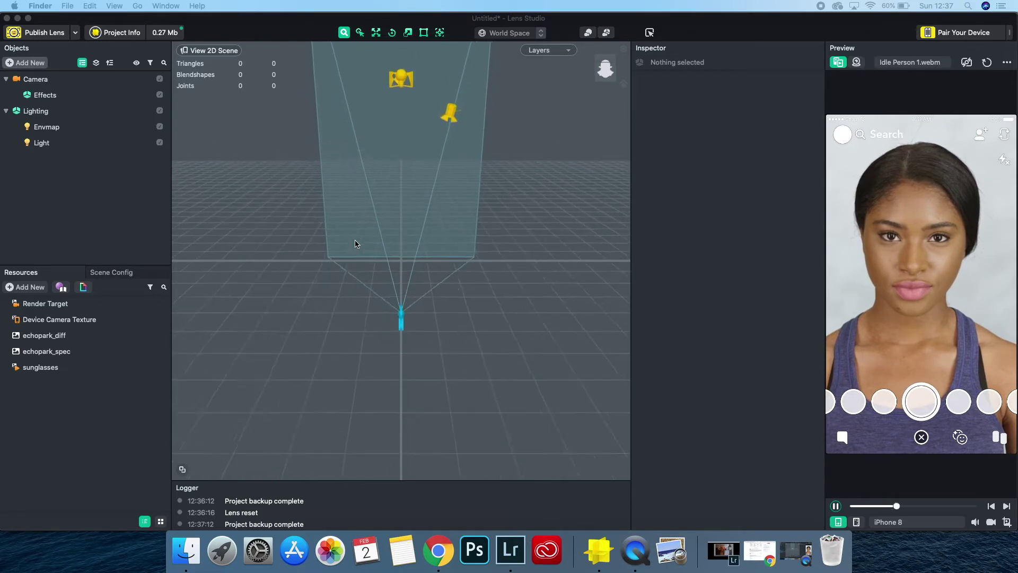
pyautogui.scroll(5, 356, 244)
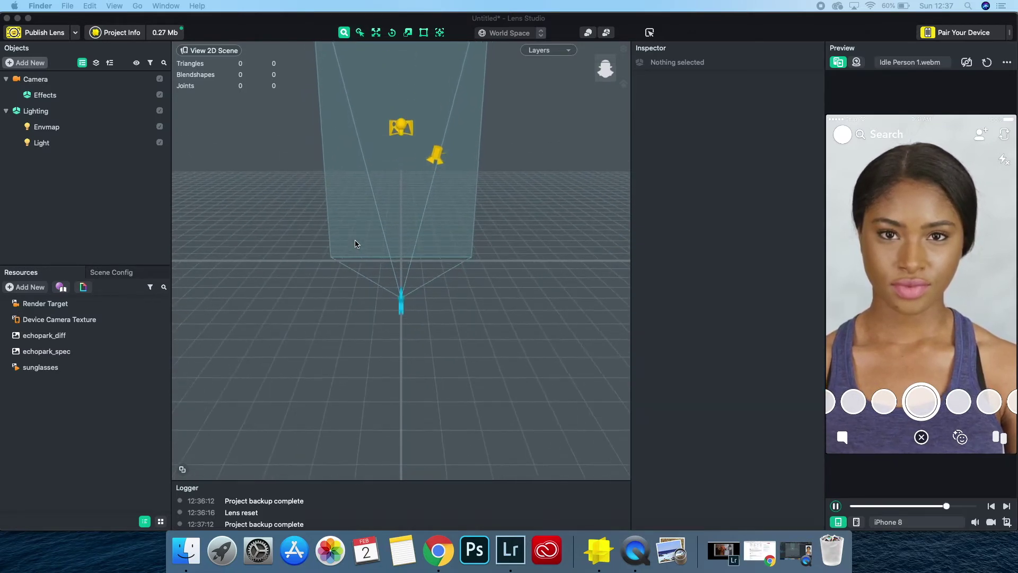
# Add a Face Image object to the scene and set its texture to the imported sunglasses GIF.
pyautogui.scroll(3, 355, 244)
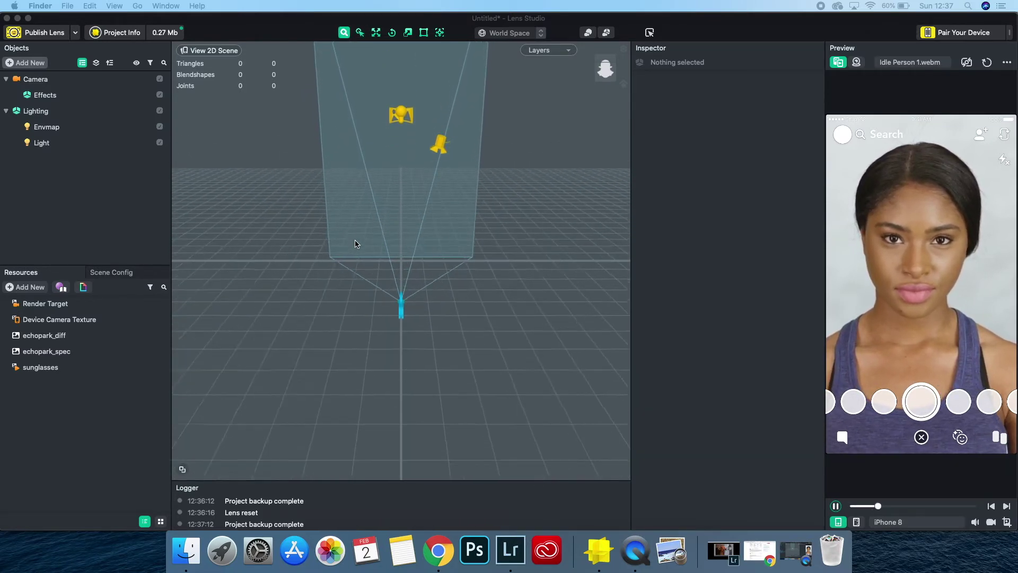
pyautogui.click(61, 195)
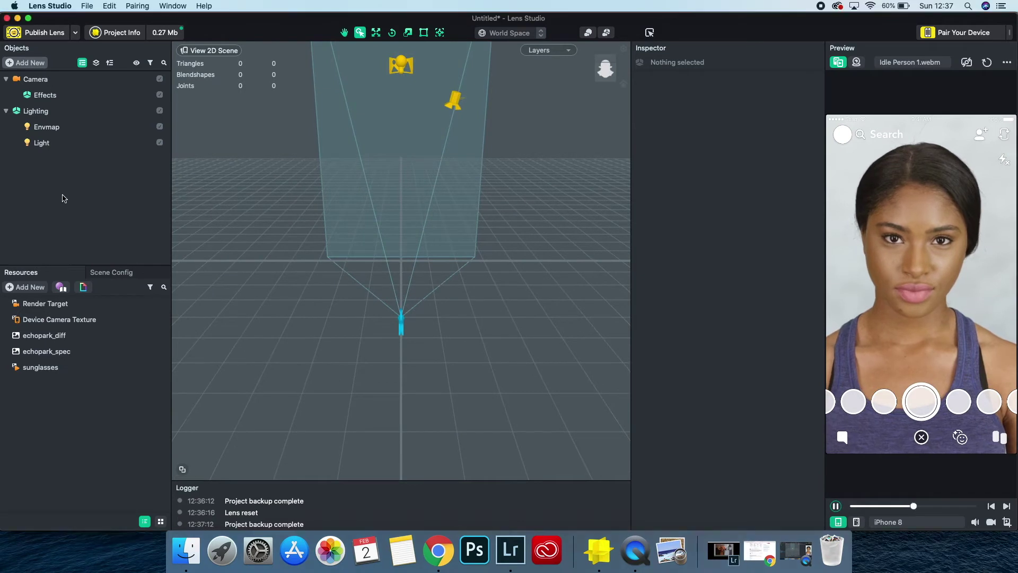
pyautogui.click(30, 63)
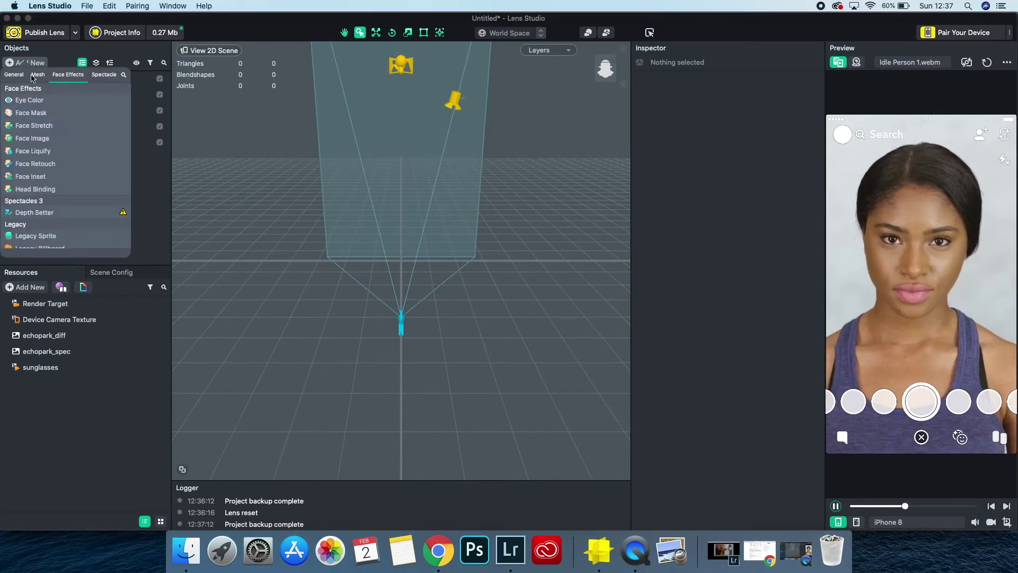
pyautogui.click(43, 76)
pyautogui.click(15, 75)
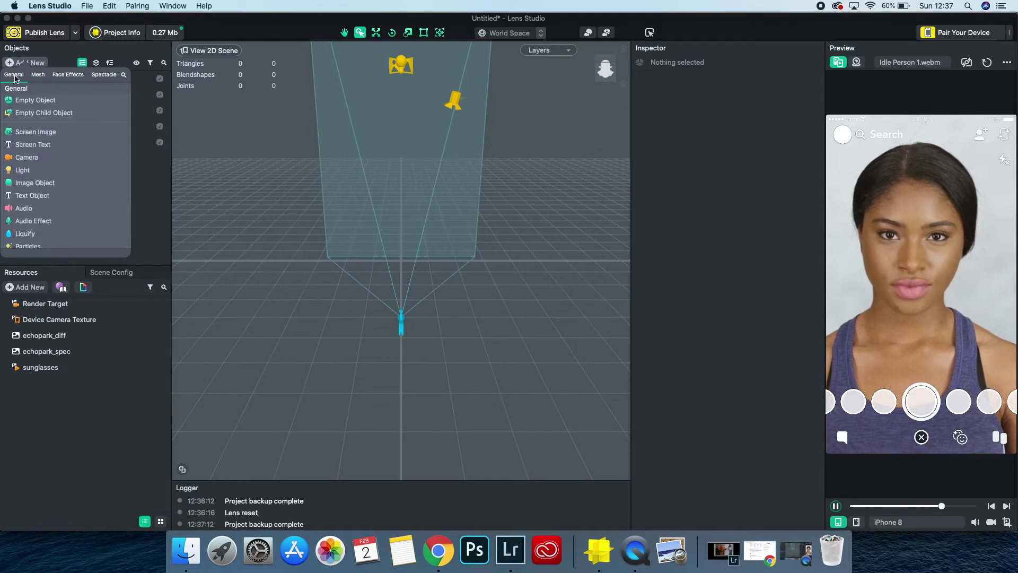
pyautogui.click(69, 76)
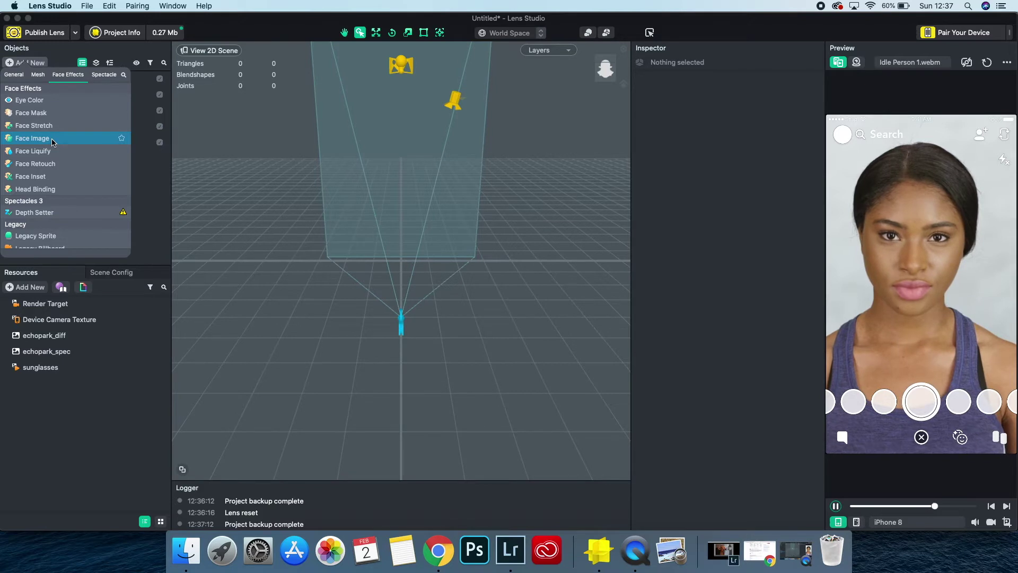
pyautogui.click(32, 139)
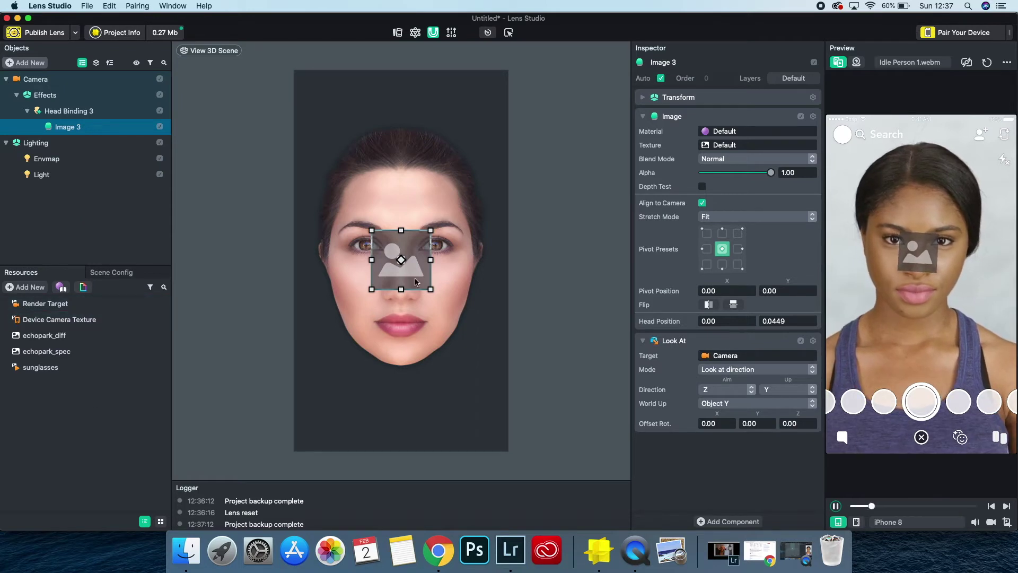
pyautogui.click(45, 368)
pyautogui.moveTo(401, 259); pyautogui.dragTo(400, 257)
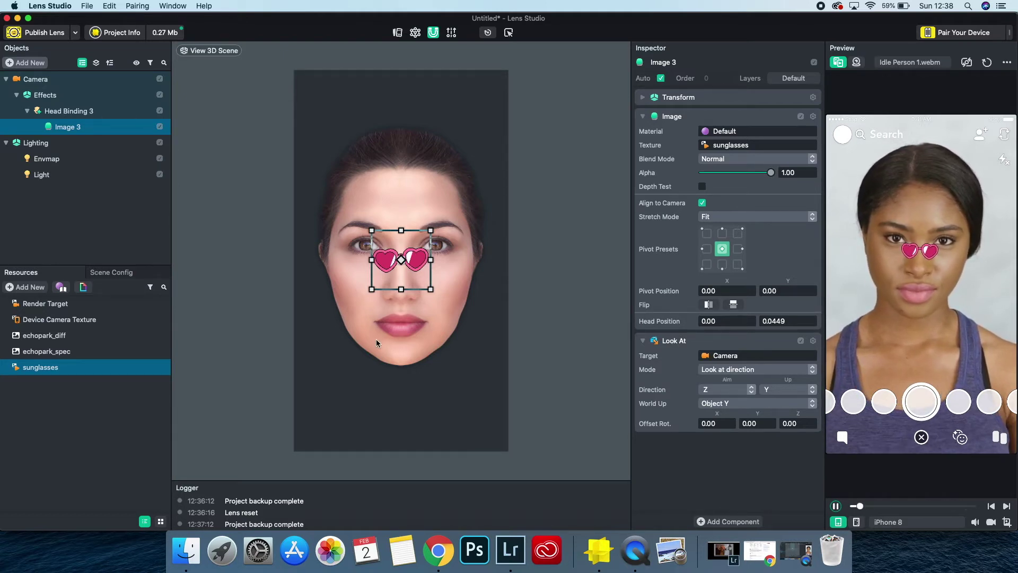
# Enlarge the sunglasses image to about face width and centre it over the eyes at head position about 0.0043, 0.1164.
pyautogui.moveTo(372, 289); pyautogui.dragTo(371, 320)
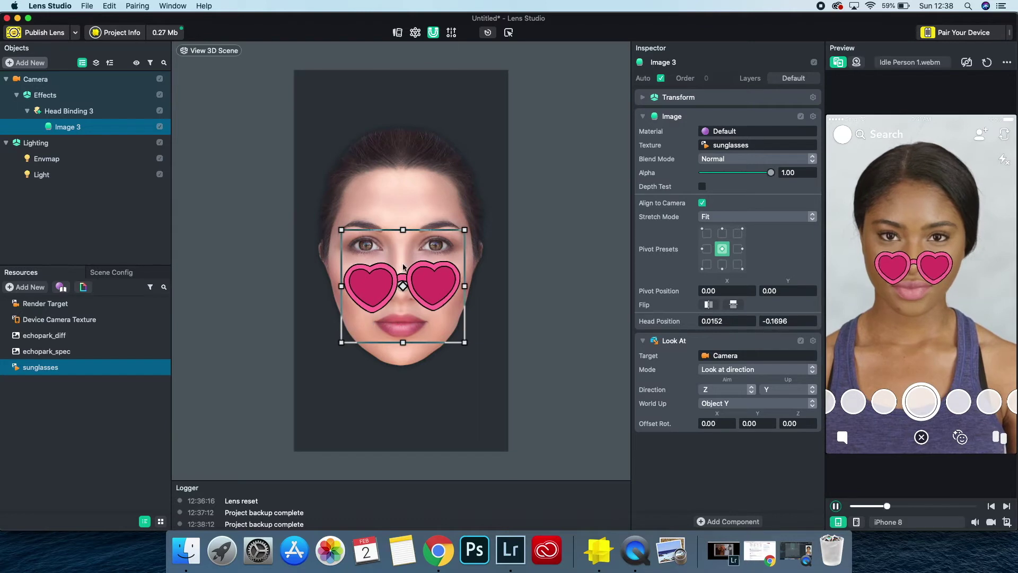
pyautogui.moveTo(433, 278); pyautogui.dragTo(431, 239)
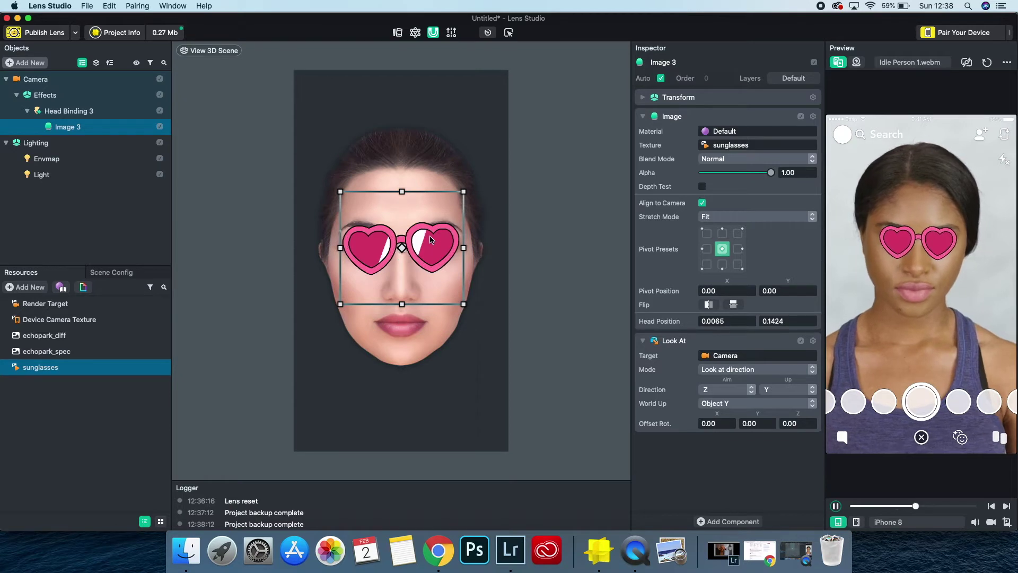
pyautogui.moveTo(338, 305); pyautogui.dragTo(305, 326)
pyautogui.moveTo(348, 294); pyautogui.dragTo(361, 289)
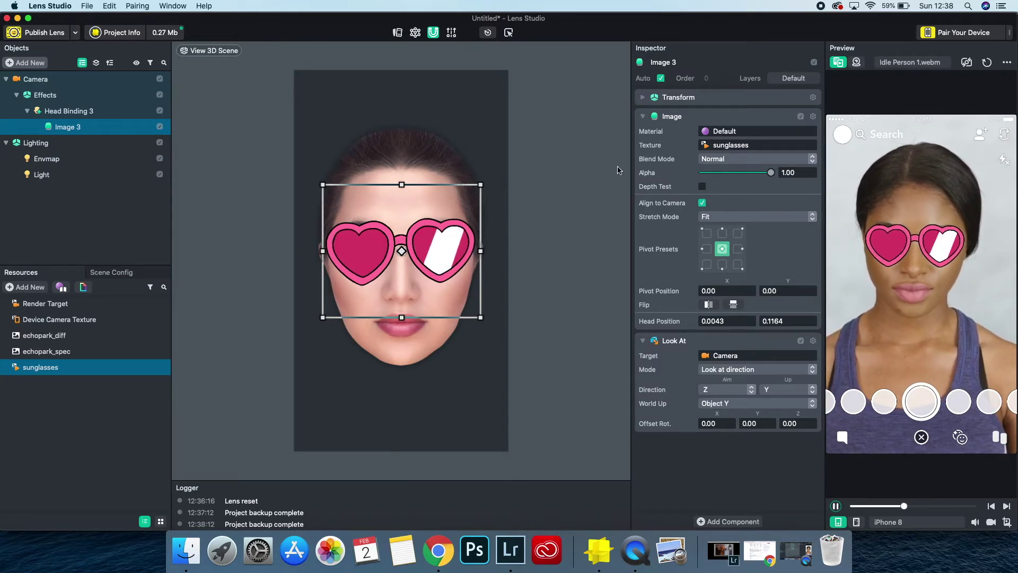
pyautogui.click(563, 207)
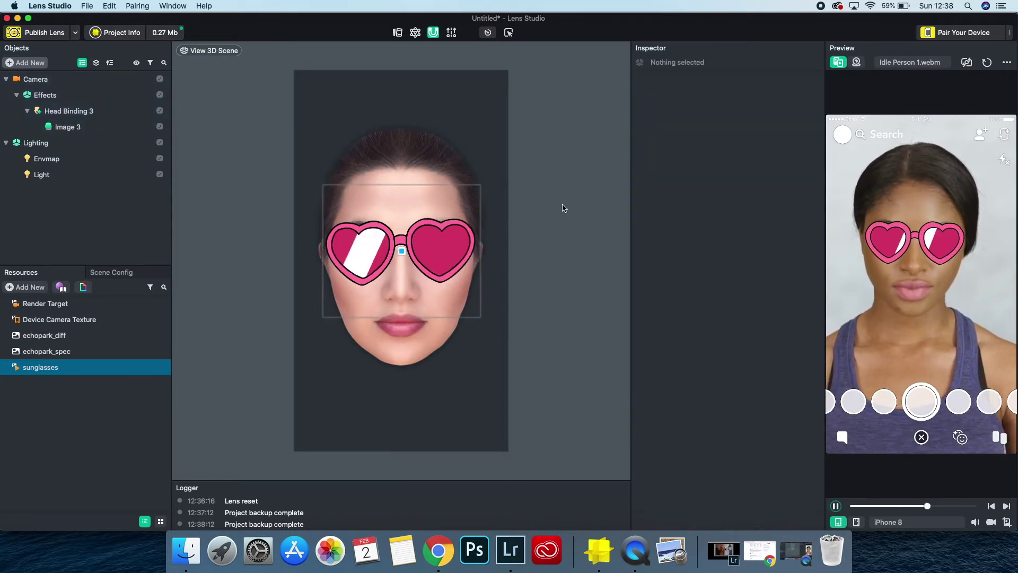
# Check how the sunglasses fit in the preview using Open Mouth Person 1.webm and Open Mouth Person 6.webm.
pyautogui.click(928, 63)
pyautogui.scroll(-5, 915, 164)
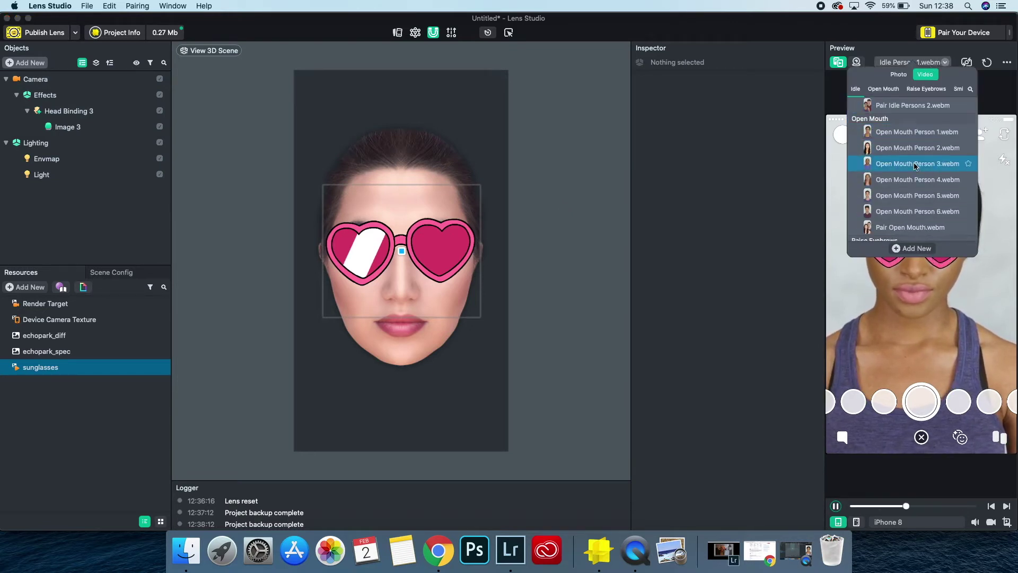
pyautogui.click(911, 134)
pyautogui.click(766, 249)
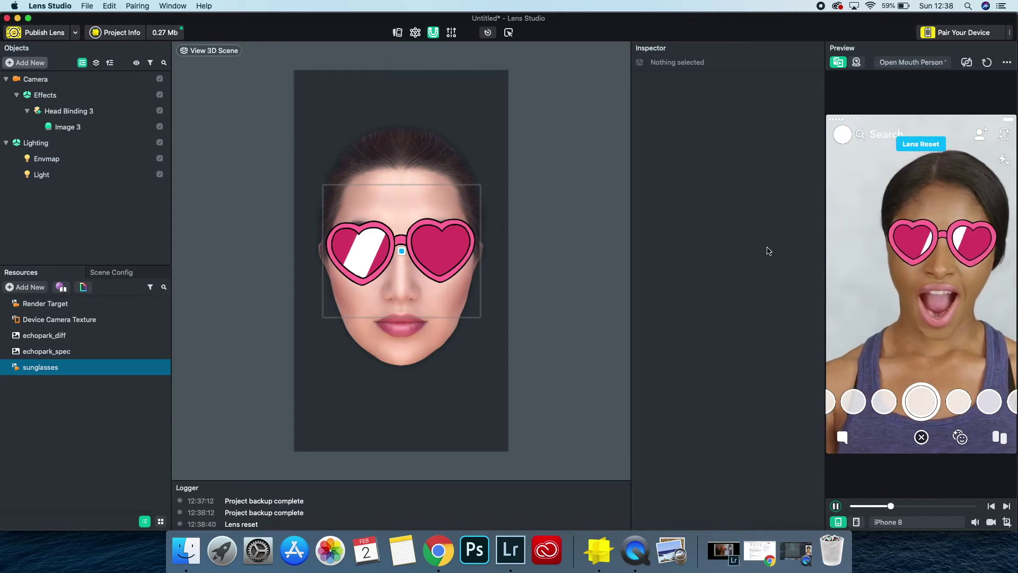
pyautogui.click(912, 62)
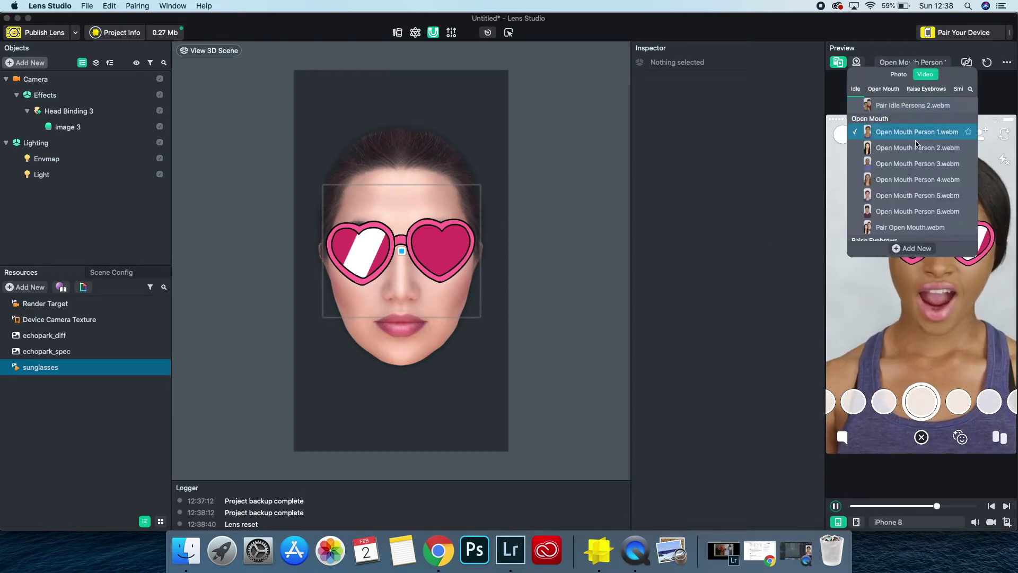
pyautogui.click(907, 212)
pyautogui.click(747, 317)
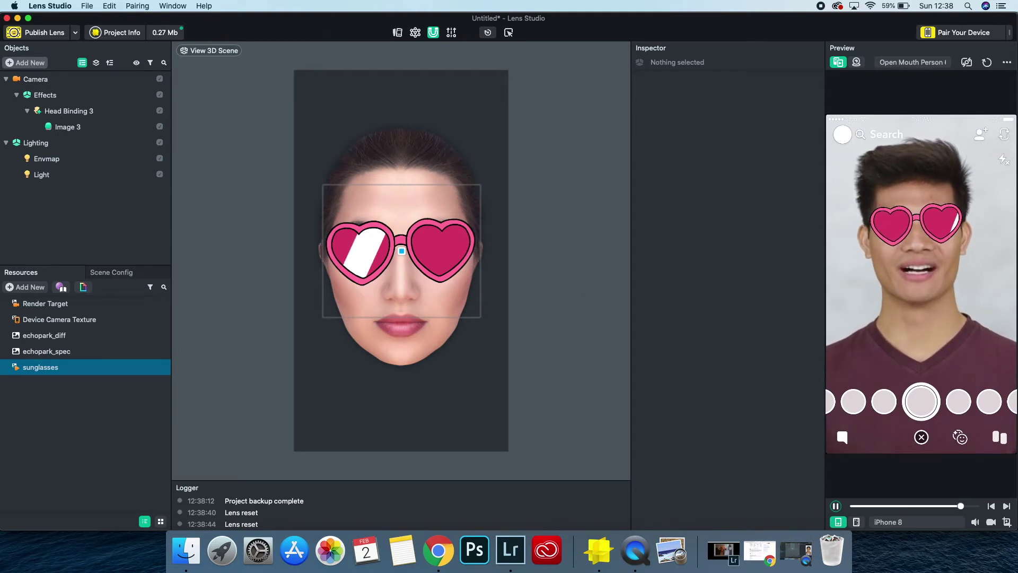
# Set the preview video to Idle Person 1.webm and leave the sunglasses image deselected.
pyautogui.click(445, 296)
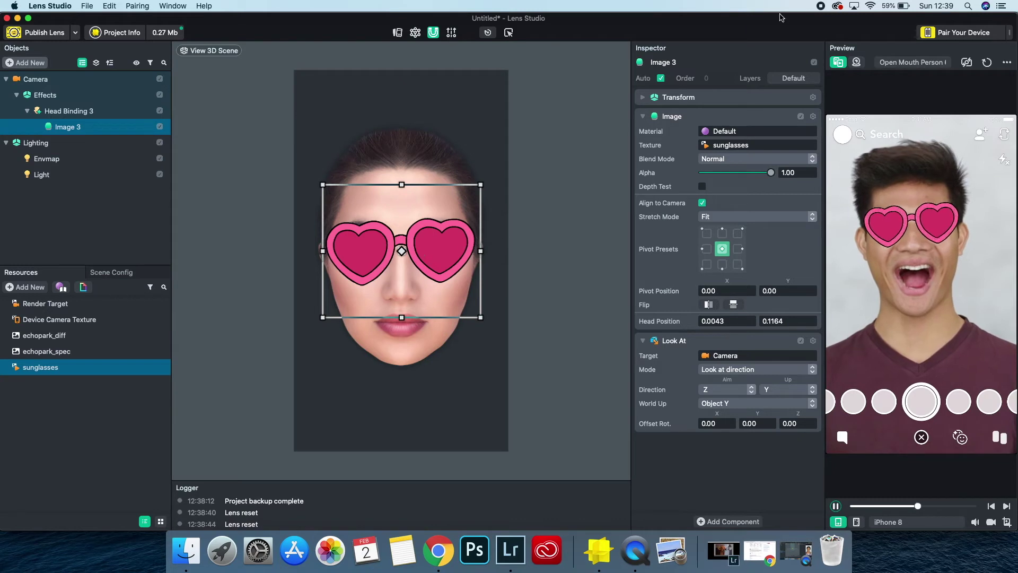
pyautogui.click(936, 66)
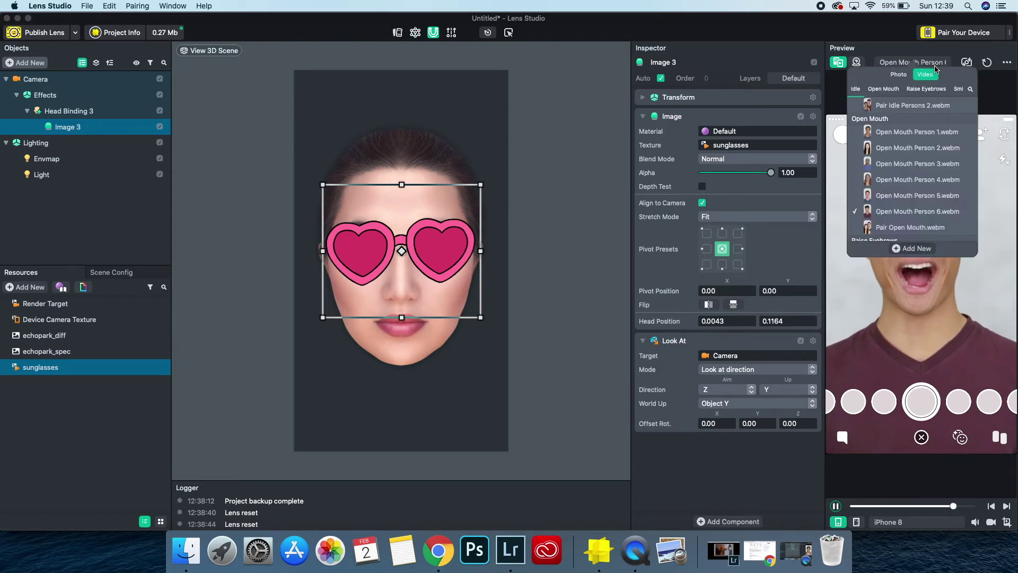
pyautogui.click(908, 117)
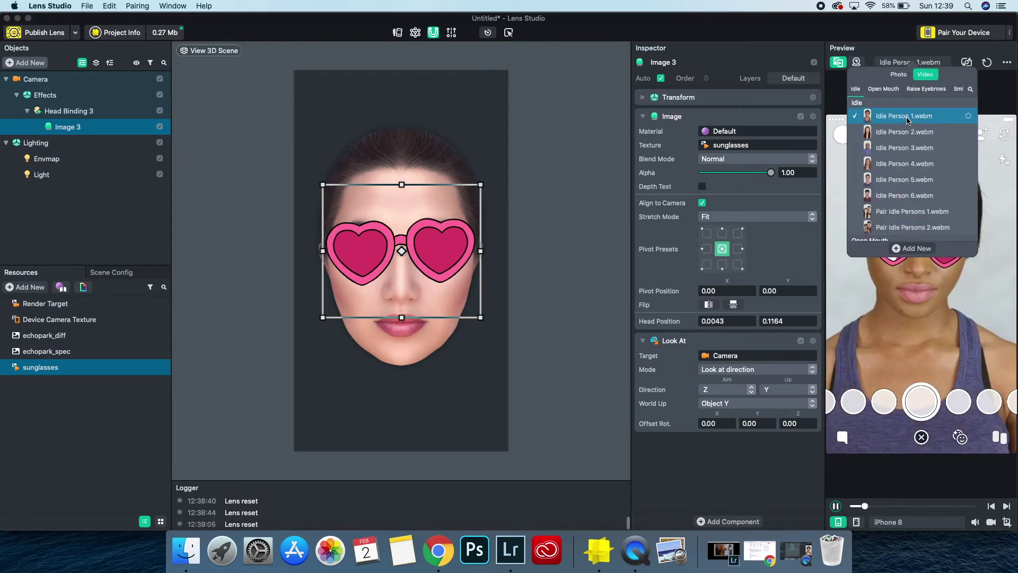
pyautogui.click(562, 358)
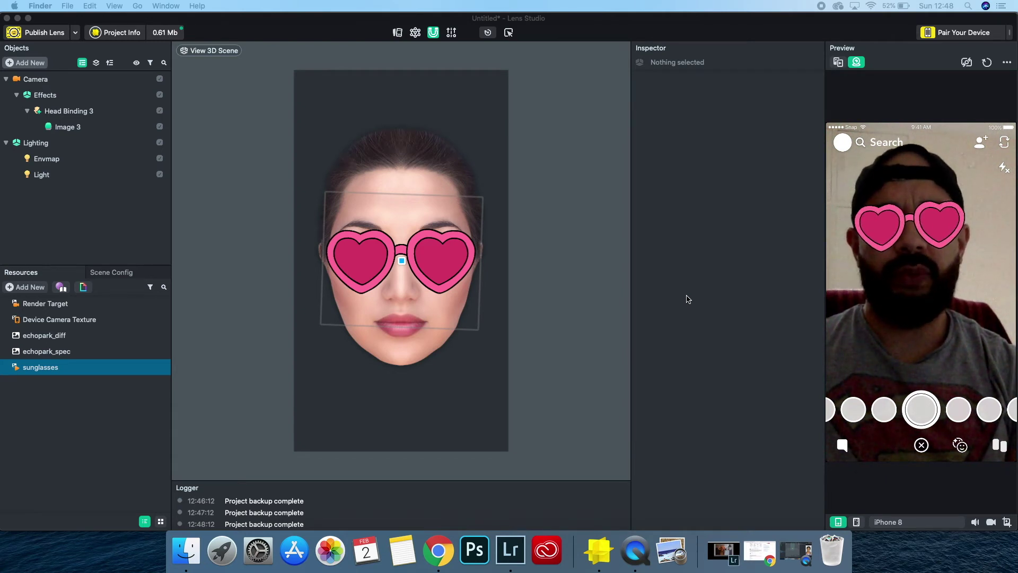
pyautogui.click(462, 324)
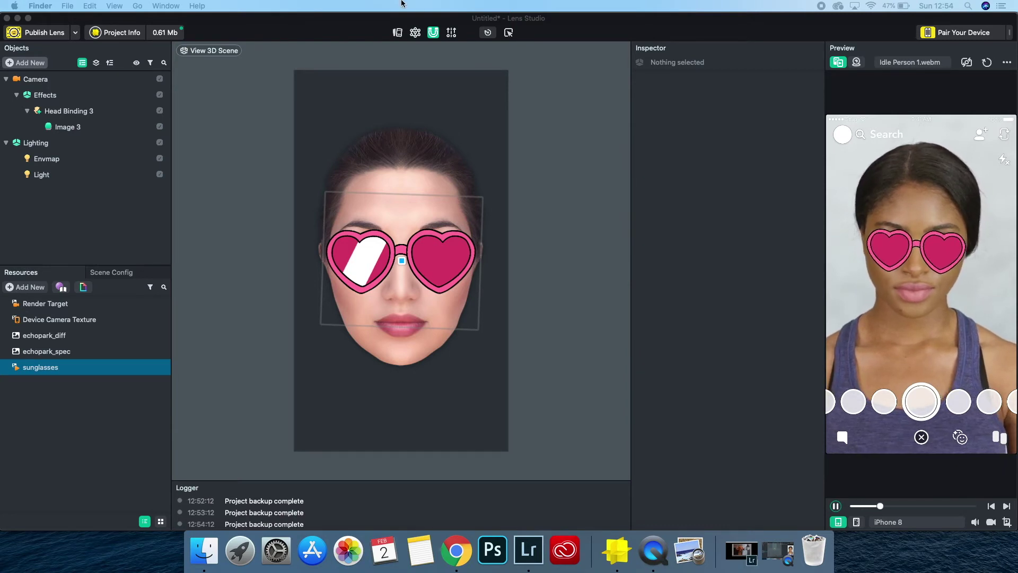
# Name the lens Love Goggles in the project info.
pyautogui.click(122, 32)
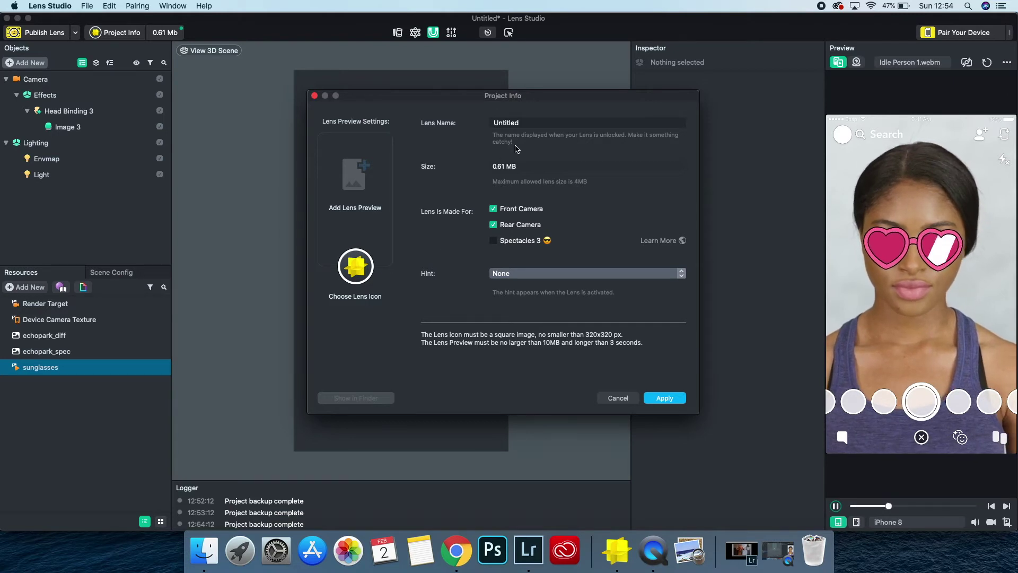
pyautogui.moveTo(521, 121); pyautogui.dragTo(491, 120)
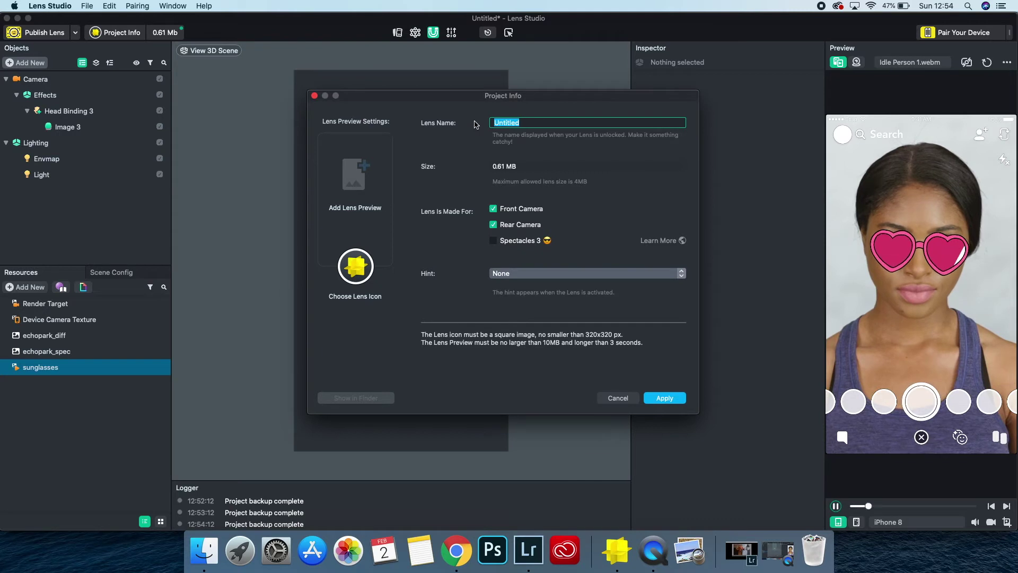
pyautogui.write('Love')
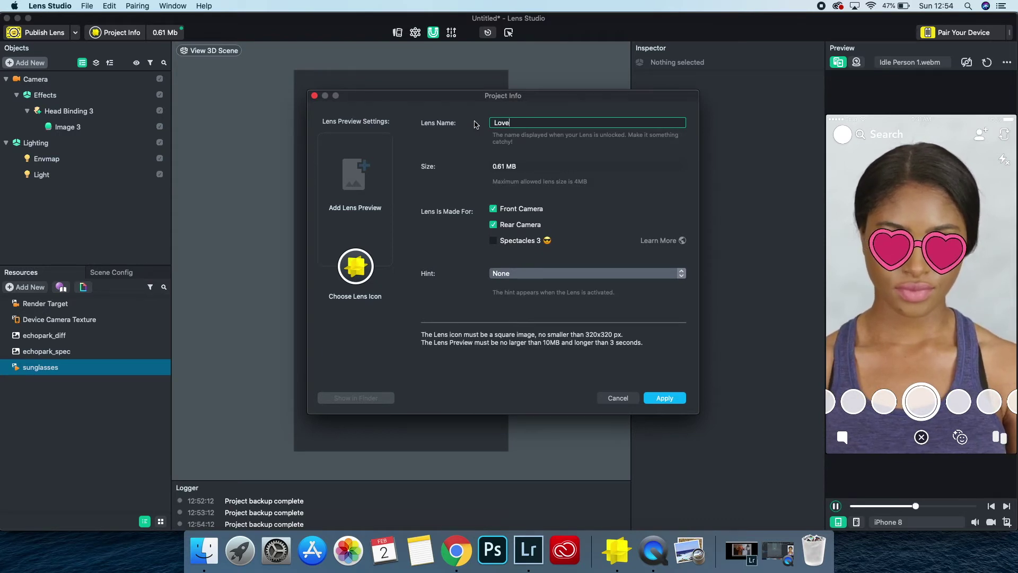
pyautogui.write(' Heart Sung')
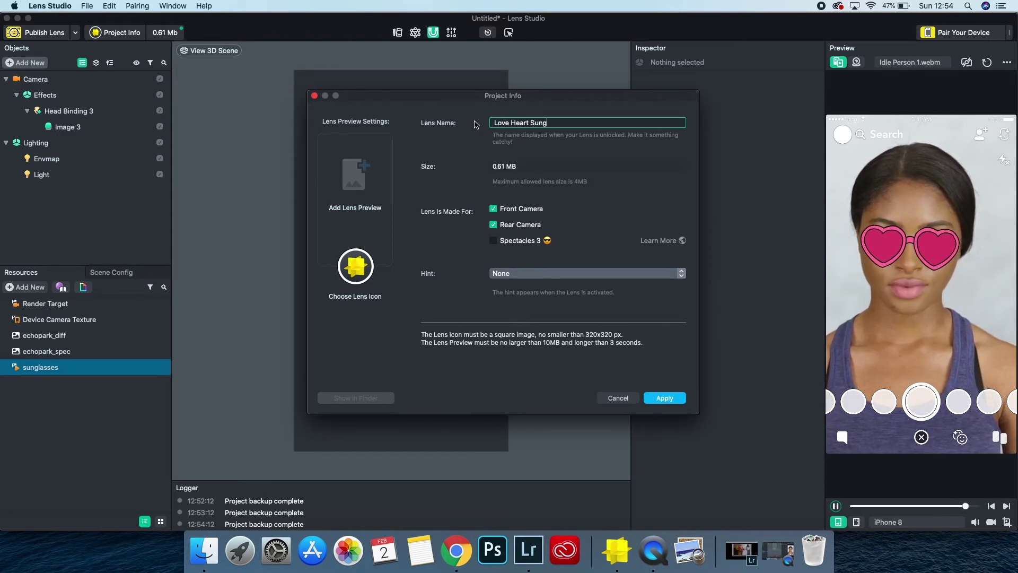
pyautogui.write('la')
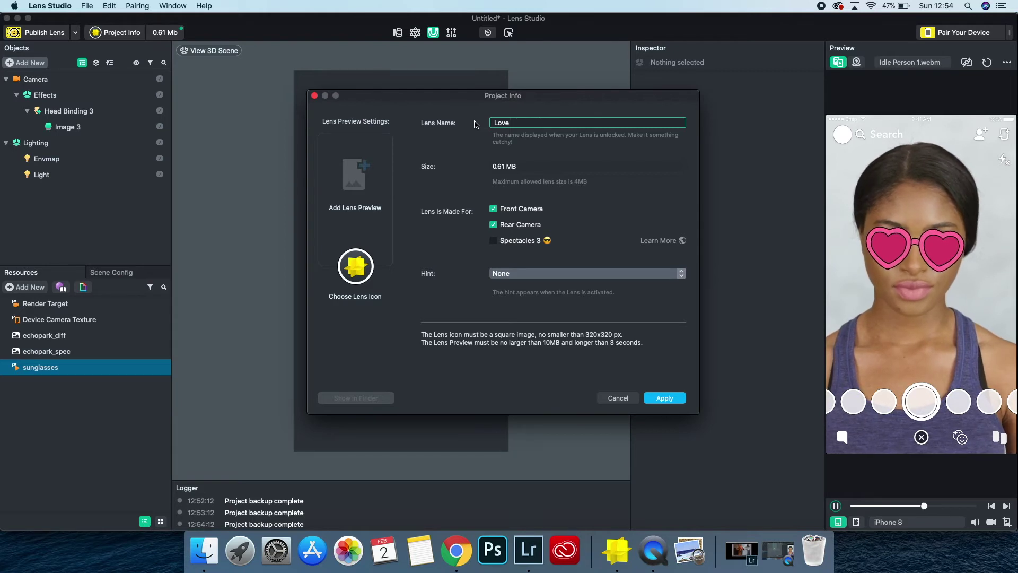
pyautogui.write('ove Goggles')
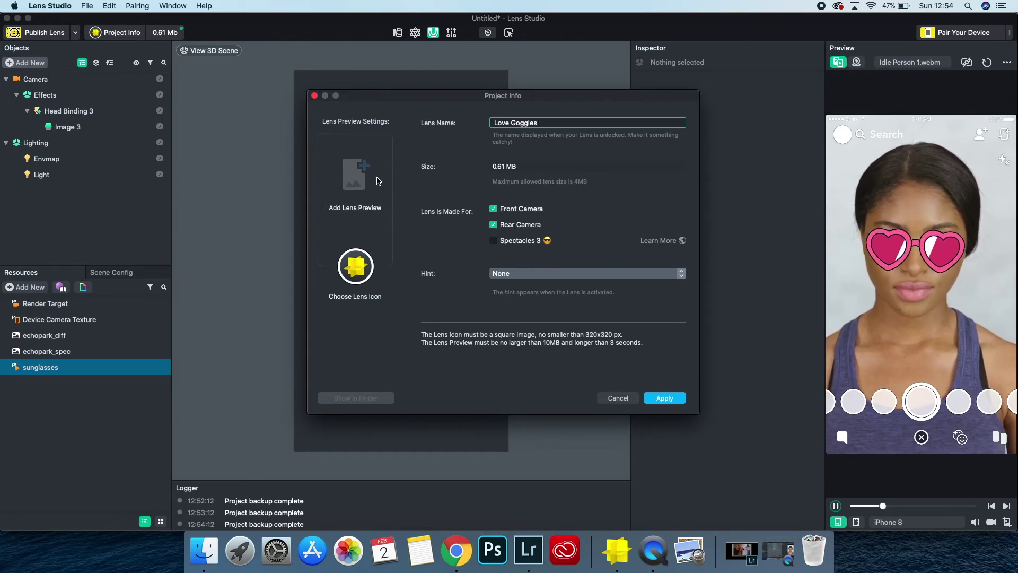
# Add the Smile clip of the long-haired woman as the lens preview and apply the project info.
pyautogui.click(360, 210)
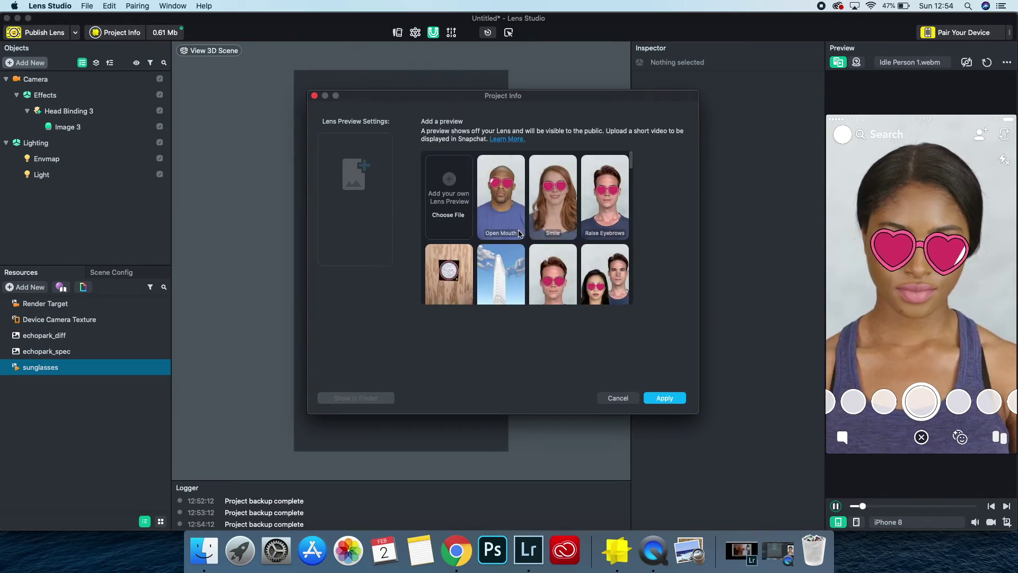
pyautogui.scroll(-3, 518, 230)
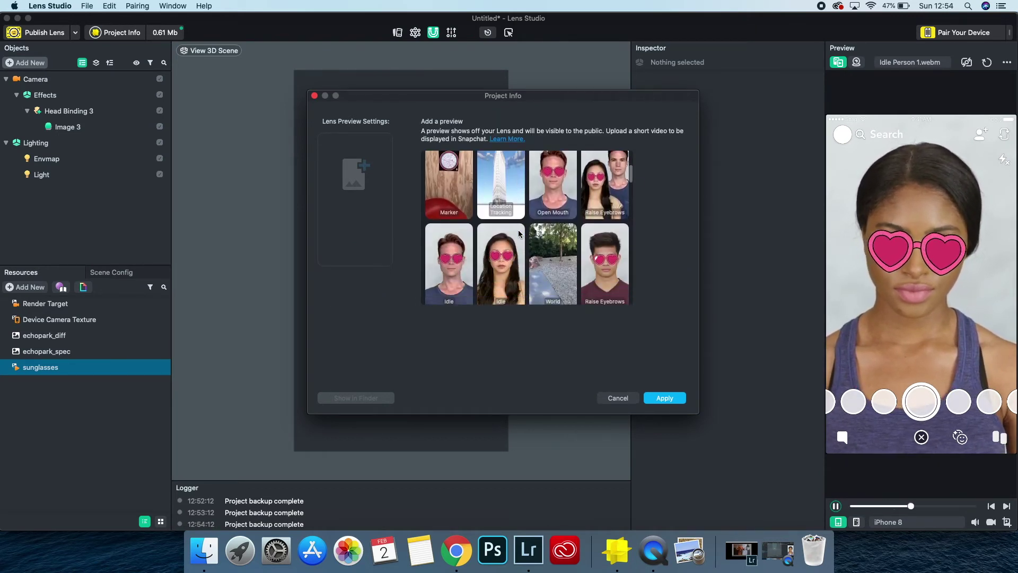
pyautogui.scroll(-3, 517, 230)
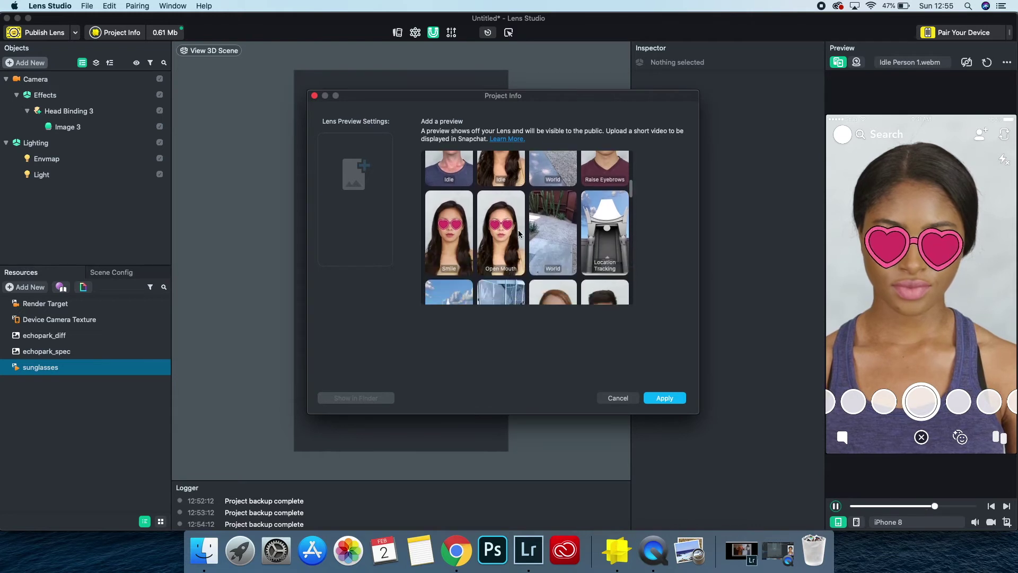
pyautogui.click(436, 231)
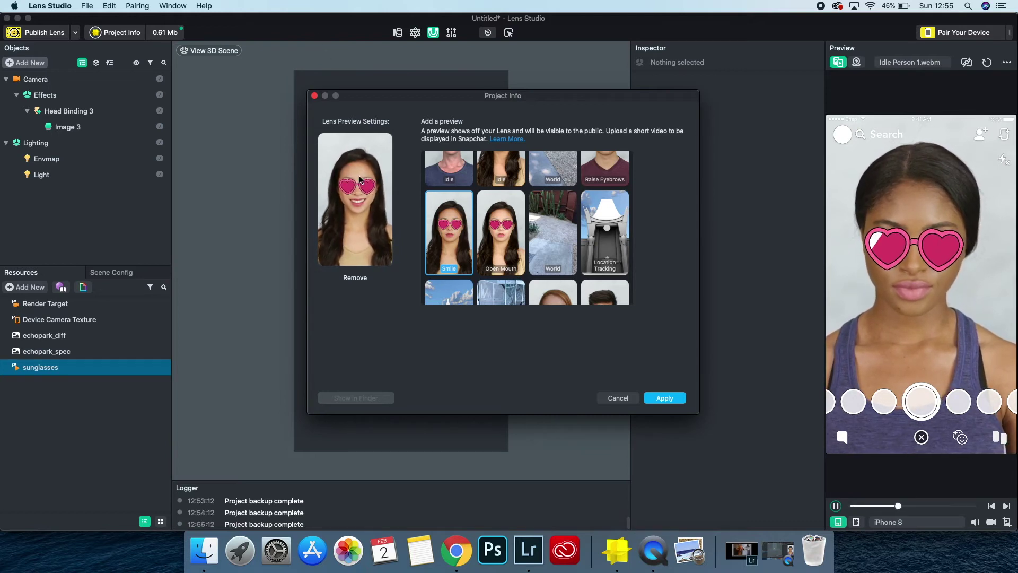
pyautogui.click(667, 399)
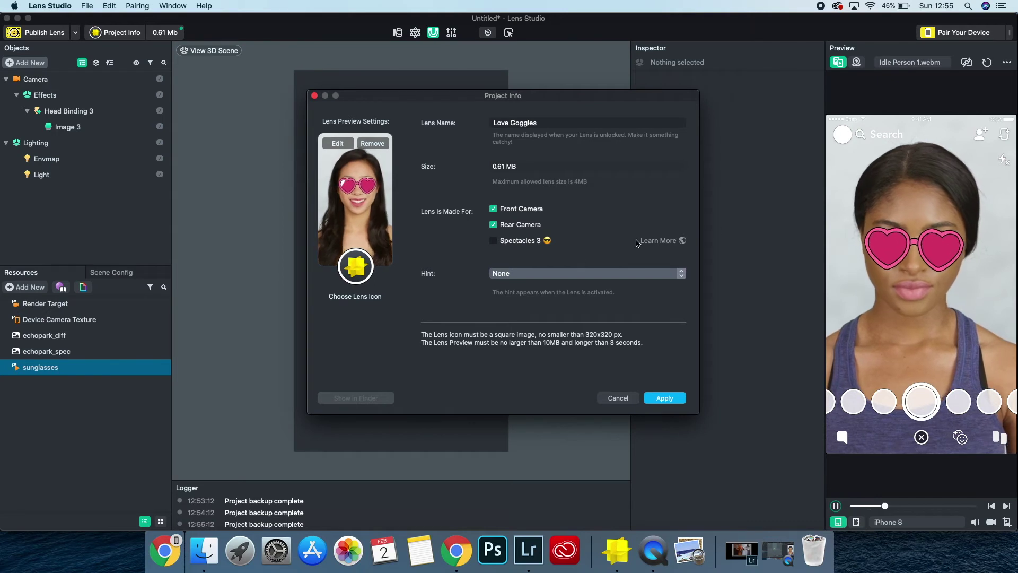
pyautogui.click(665, 398)
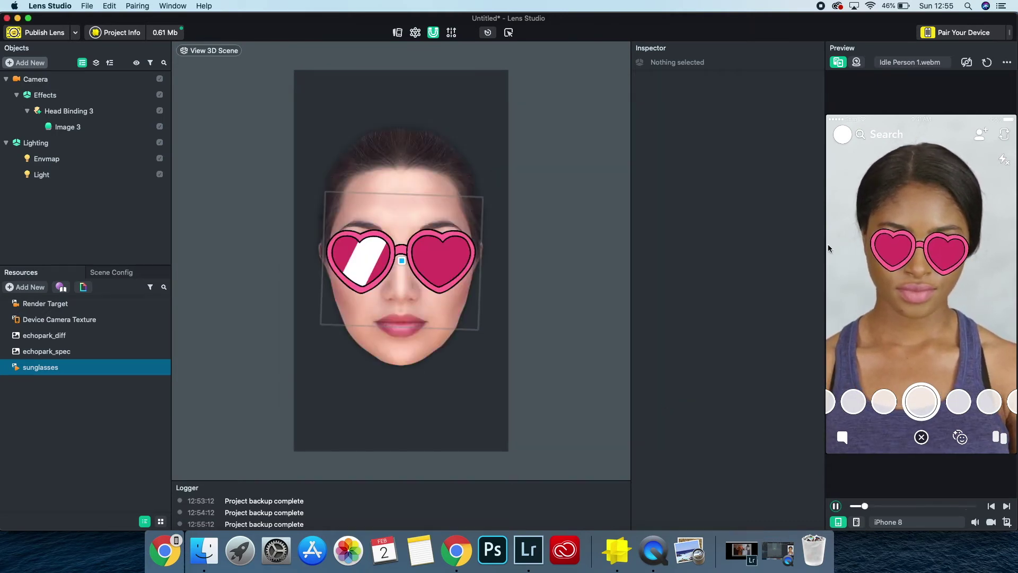
# Capture a screenshot of the preview model's face wearing the heart sunglasses.
pyautogui.press('super+shift+4')
pyautogui.moveTo(842, 154); pyautogui.dragTo(991, 320)
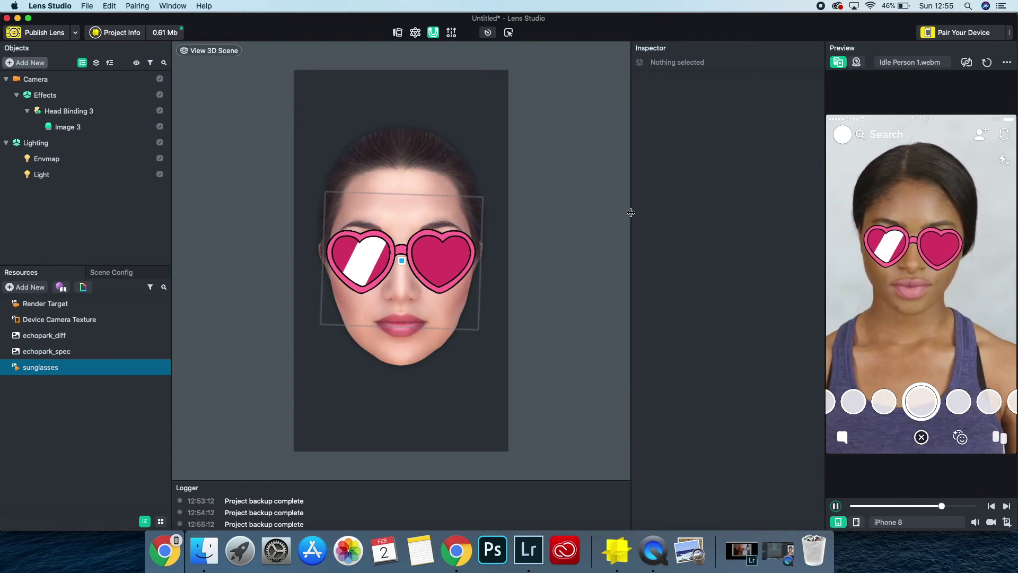
# Replace the default lens icon in the project info with Screenshot 2020-02-02 at 12.55.37 from the Desktop, allowing access to that folder.
pyautogui.click(122, 33)
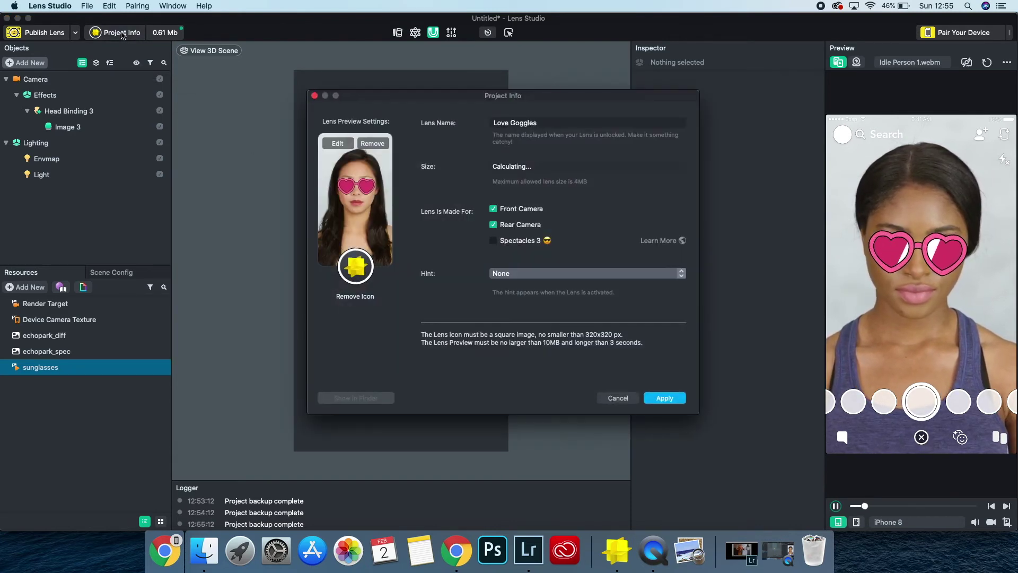
pyautogui.click(369, 297)
pyautogui.click(367, 297)
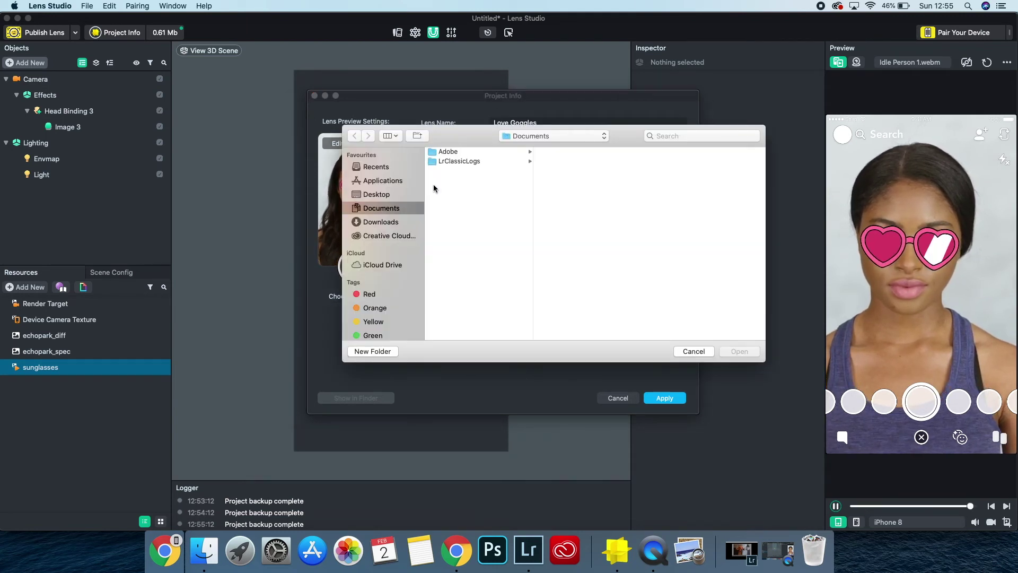
pyautogui.click(404, 195)
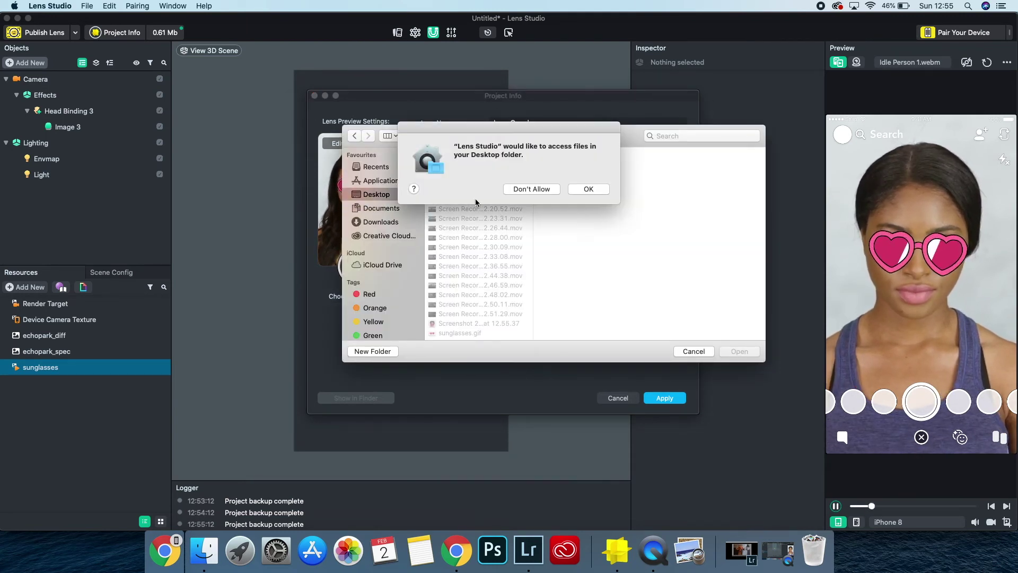
pyautogui.click(581, 193)
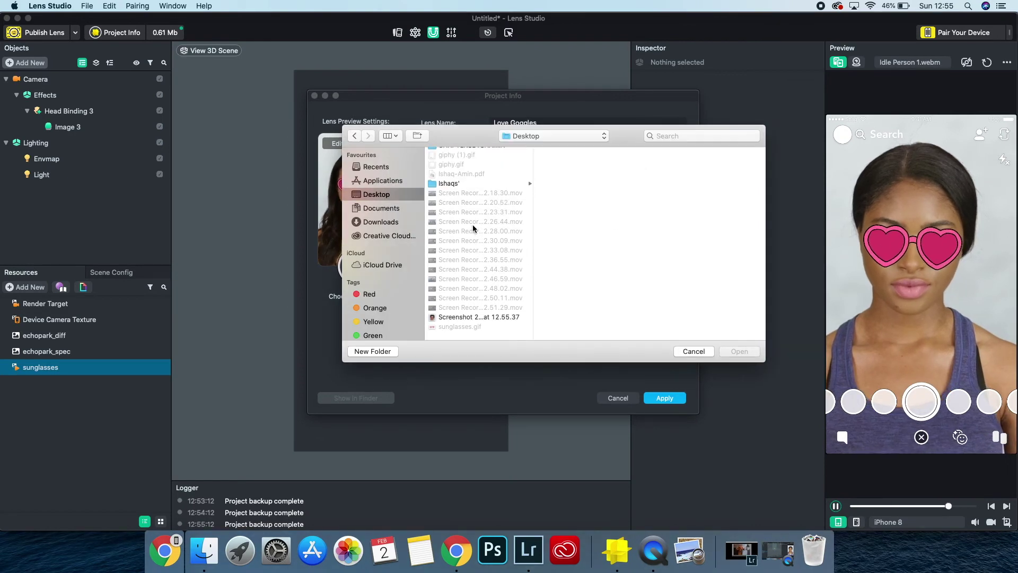
pyautogui.click(493, 322)
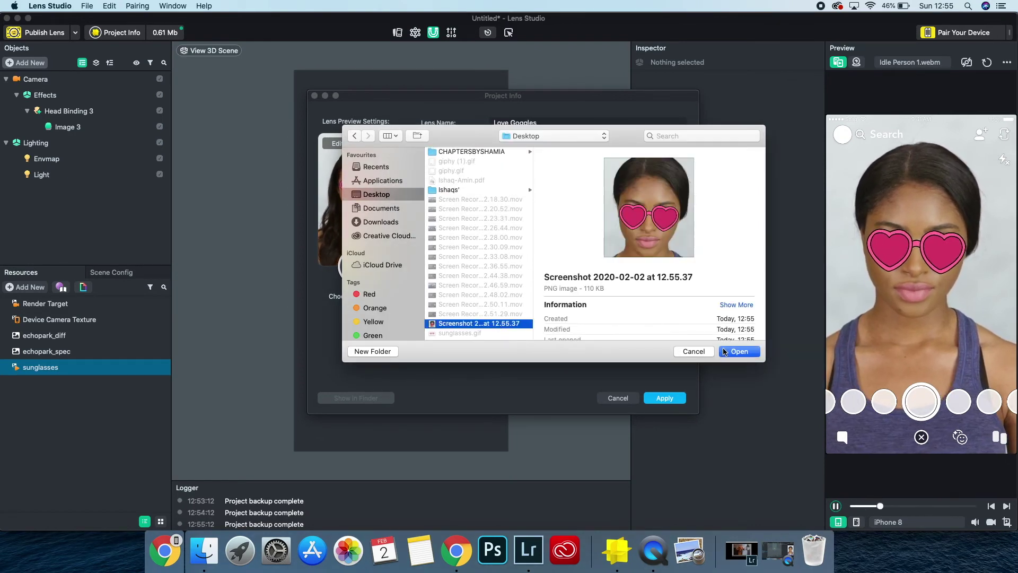
pyautogui.click(740, 351)
# Position the icon crop over the model's face and heart sunglasses, save the icon and apply the project info.
pyautogui.moveTo(601, 180); pyautogui.dragTo(600, 218)
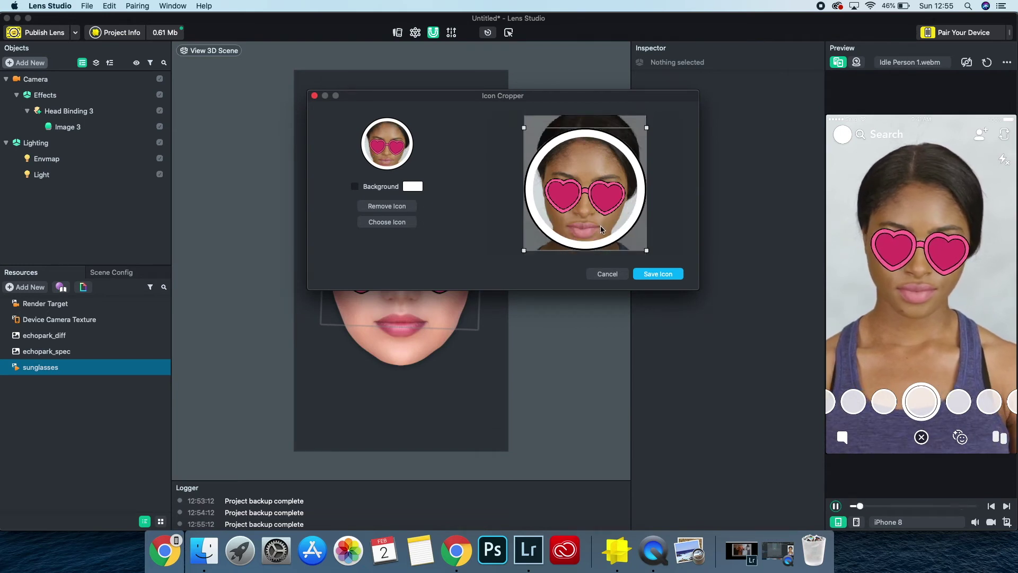
pyautogui.click(657, 274)
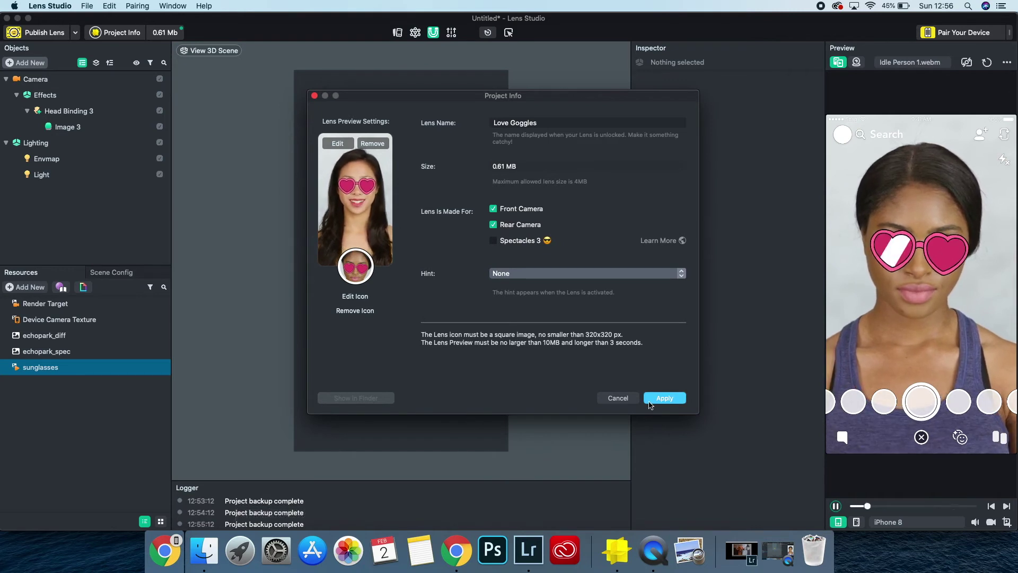
pyautogui.click(672, 398)
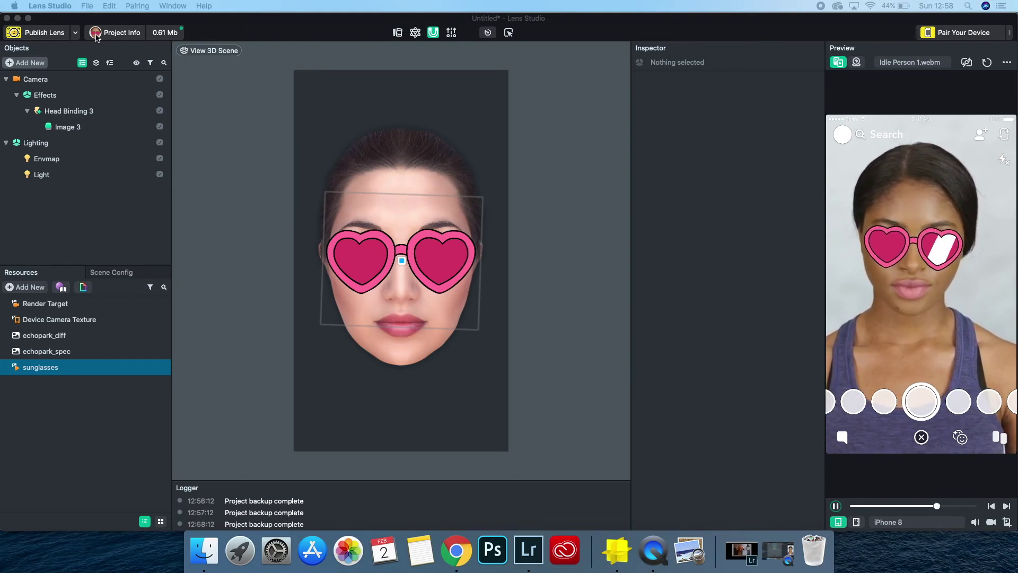
# Review the project info once more and check the current lens size against the maximum.
pyautogui.click(96, 33)
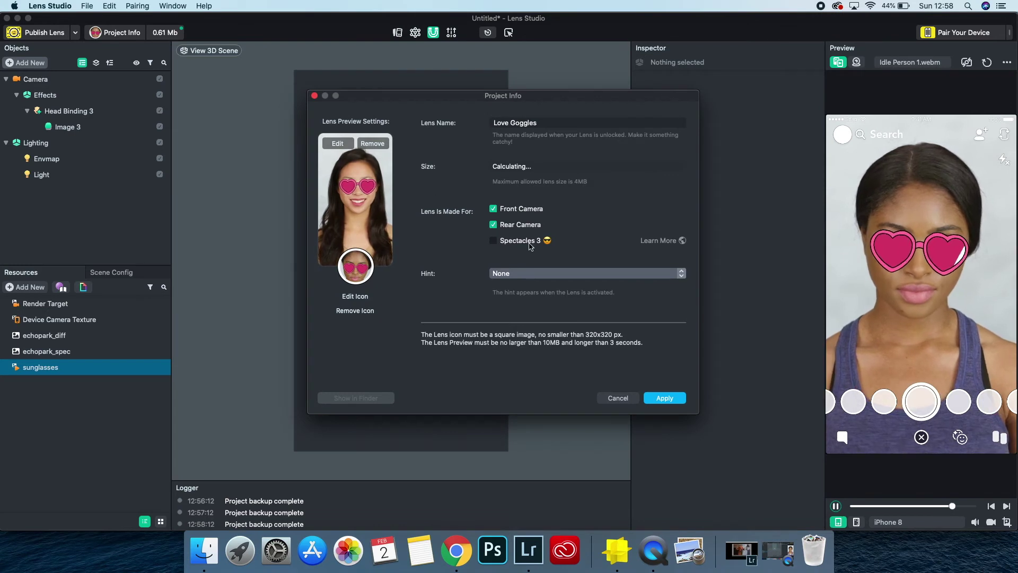
pyautogui.click(664, 398)
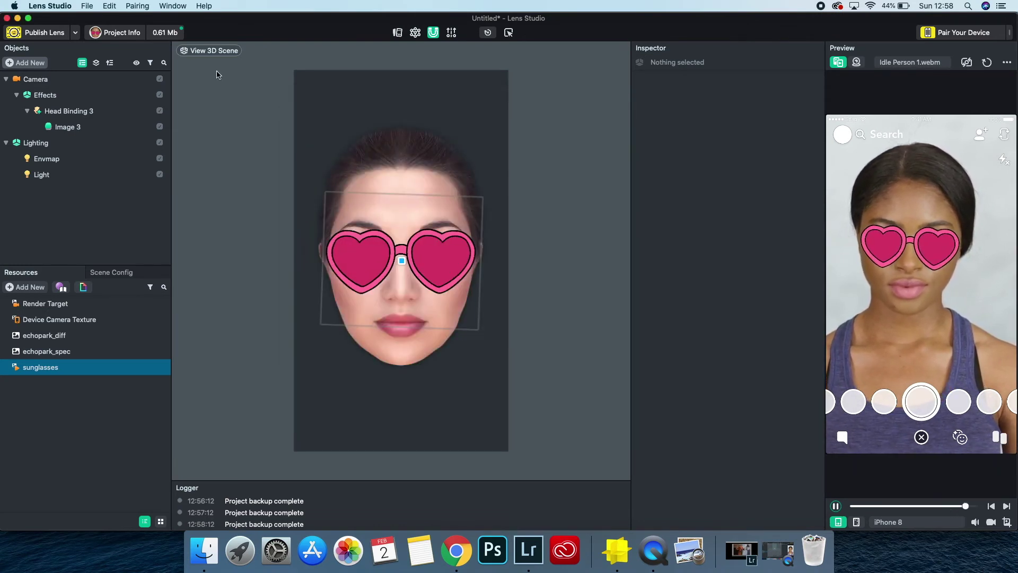
pyautogui.click(165, 32)
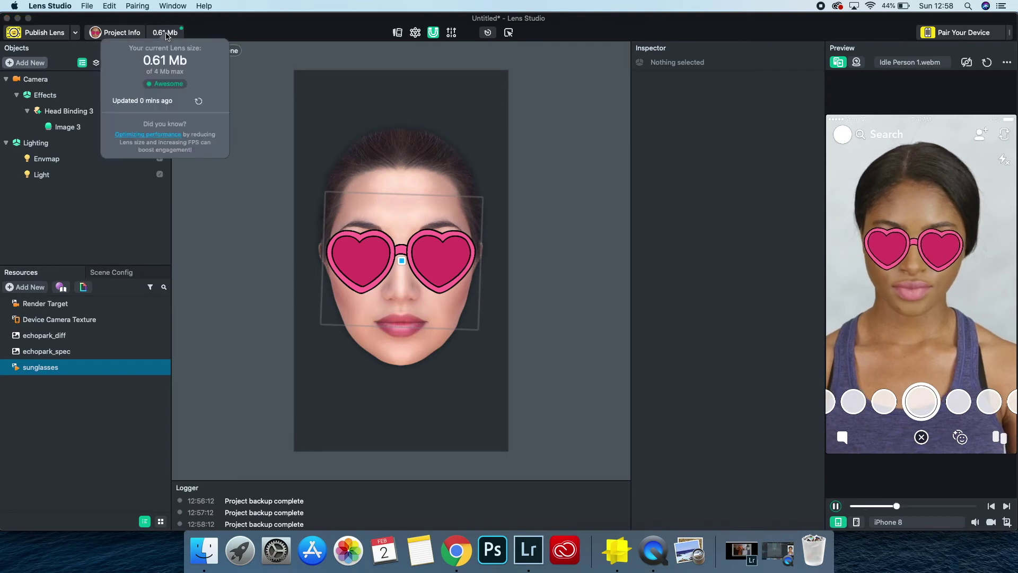
pyautogui.click(245, 95)
# Start publishing the lens and choose to submit it as a Community Lens.
pyautogui.click(76, 33)
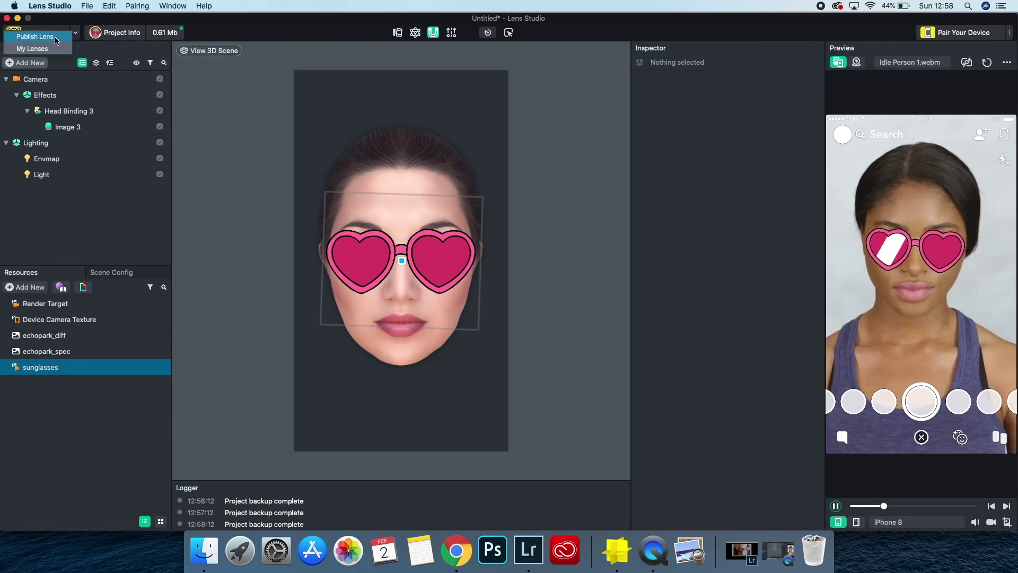
pyautogui.click(42, 48)
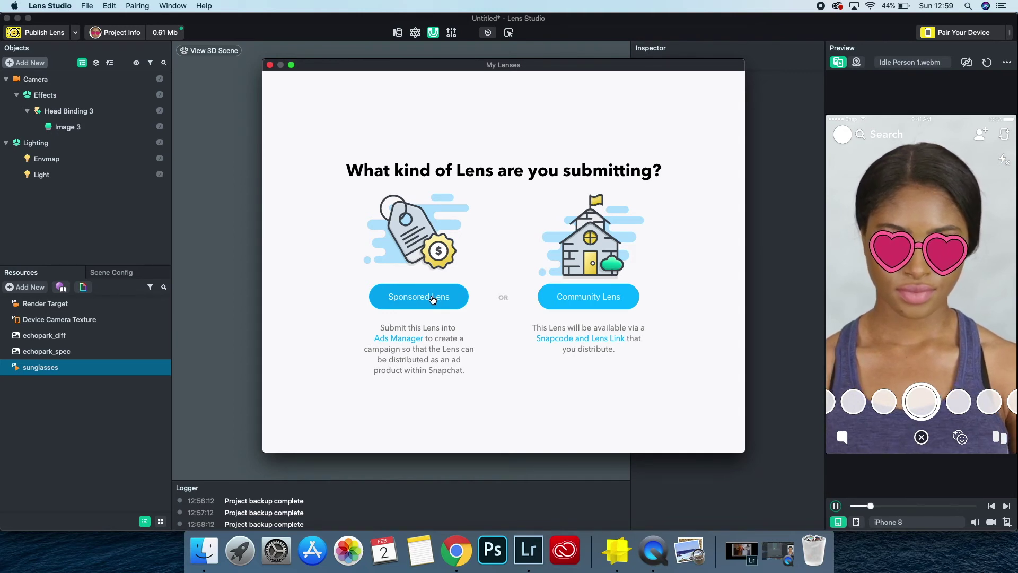
pyautogui.click(605, 299)
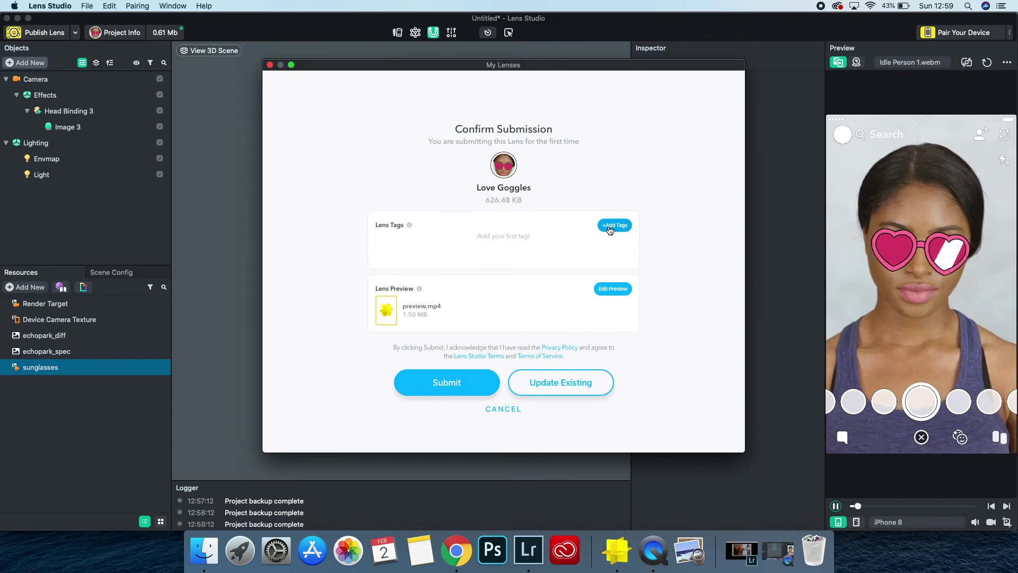
# Add the lens tags love and lovehearts to the submission.
pyautogui.click(609, 227)
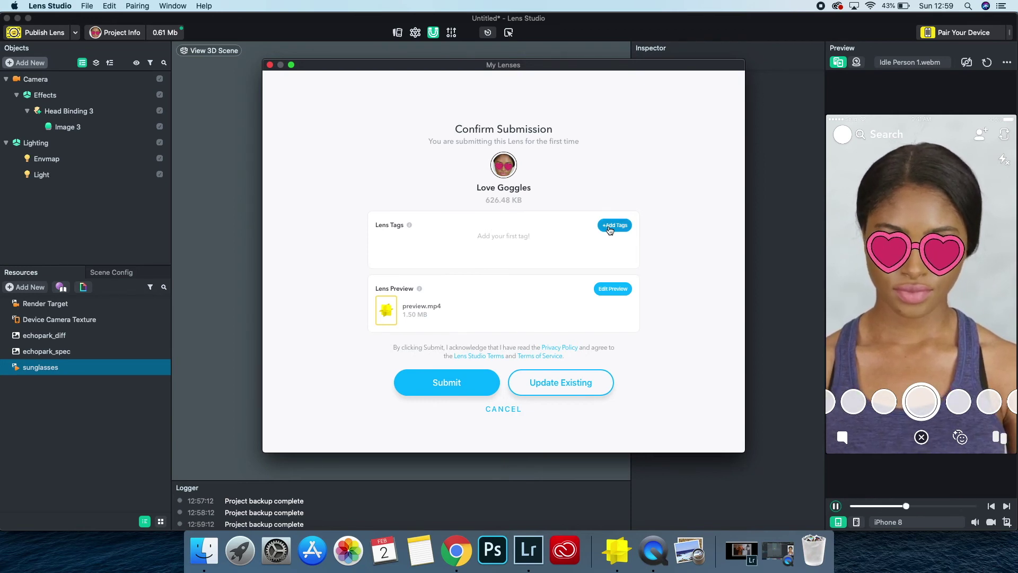
pyautogui.write('love')
pyautogui.press('Return')
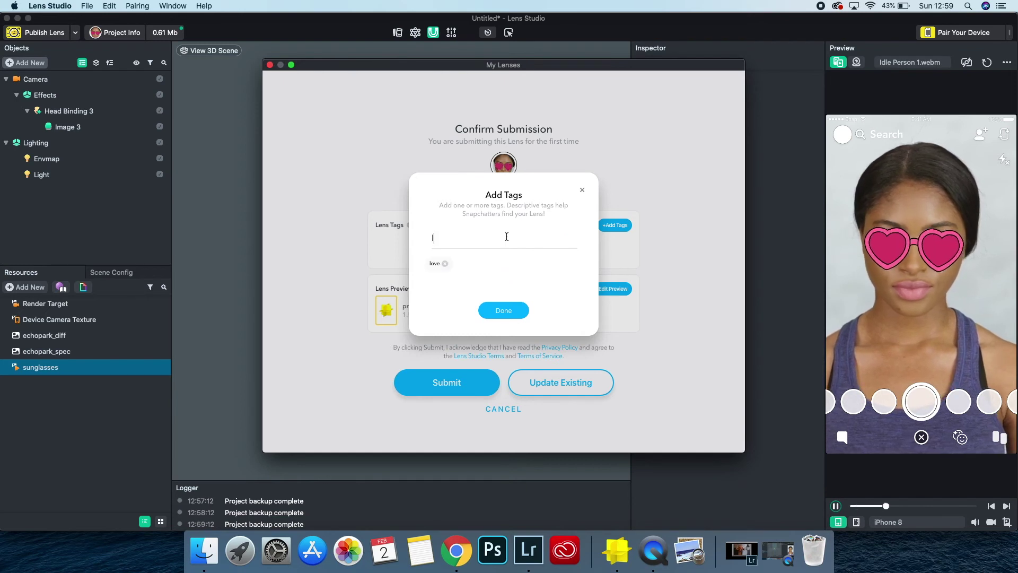
pyautogui.write('love hea')
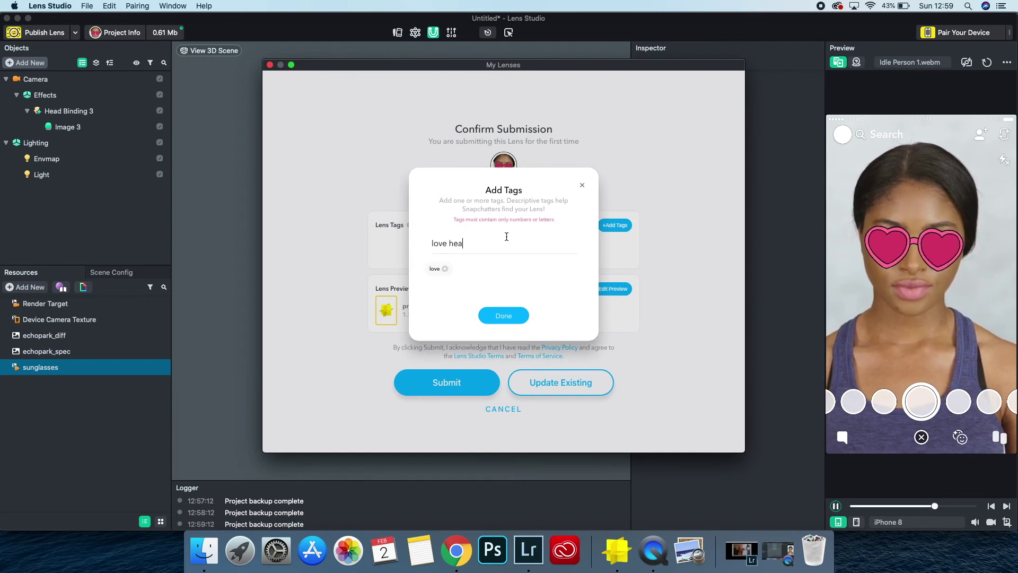
pyautogui.write('rts')
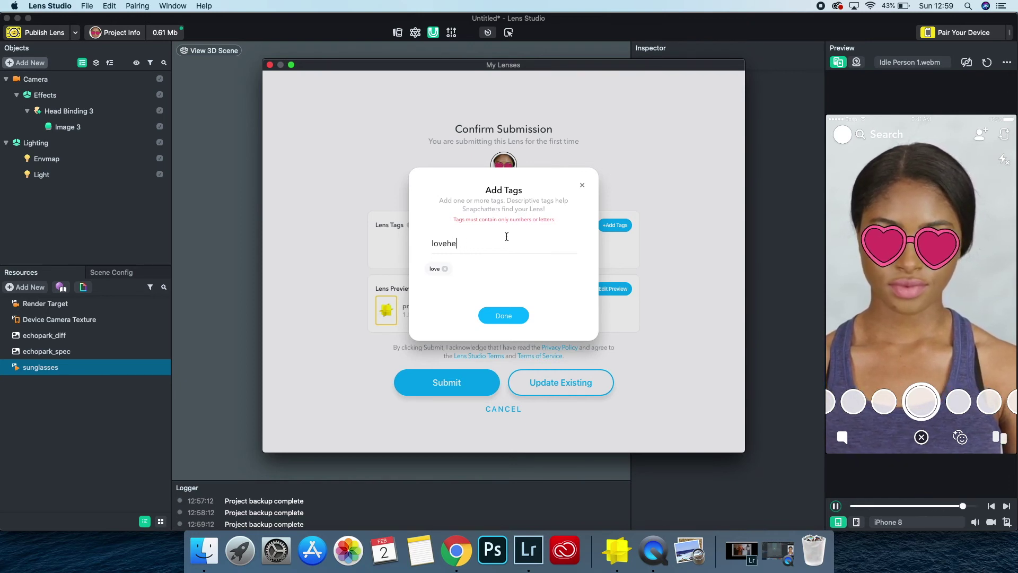
pyautogui.write('arts')
pyautogui.press('Return')
# Add the lens tags goggles, valentines and sweetheart.
pyautogui.write('gogg')
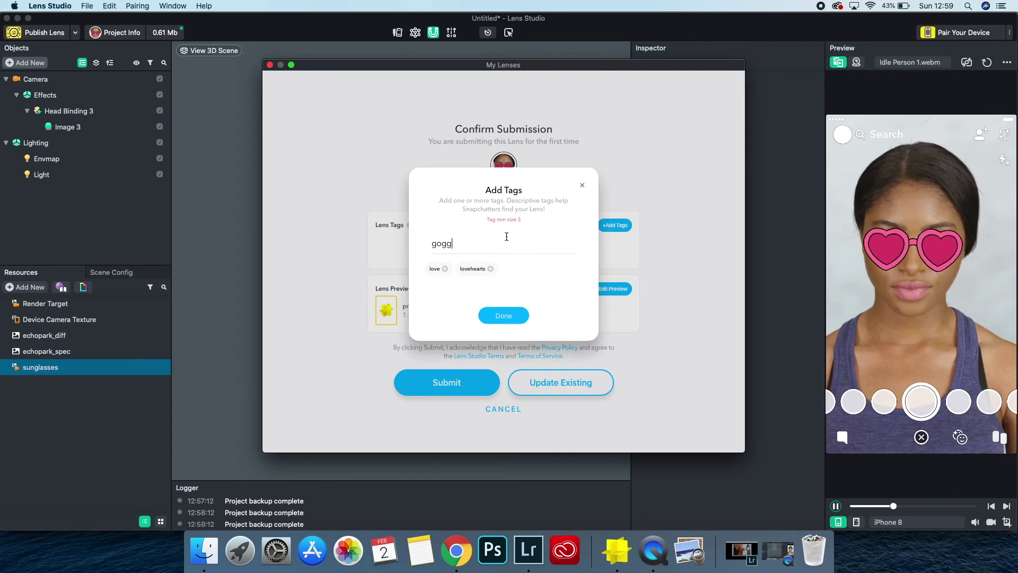
pyautogui.write('les')
pyautogui.press('Return')
pyautogui.write('valentines')
pyautogui.press('Return')
pyautogui.write('sw')
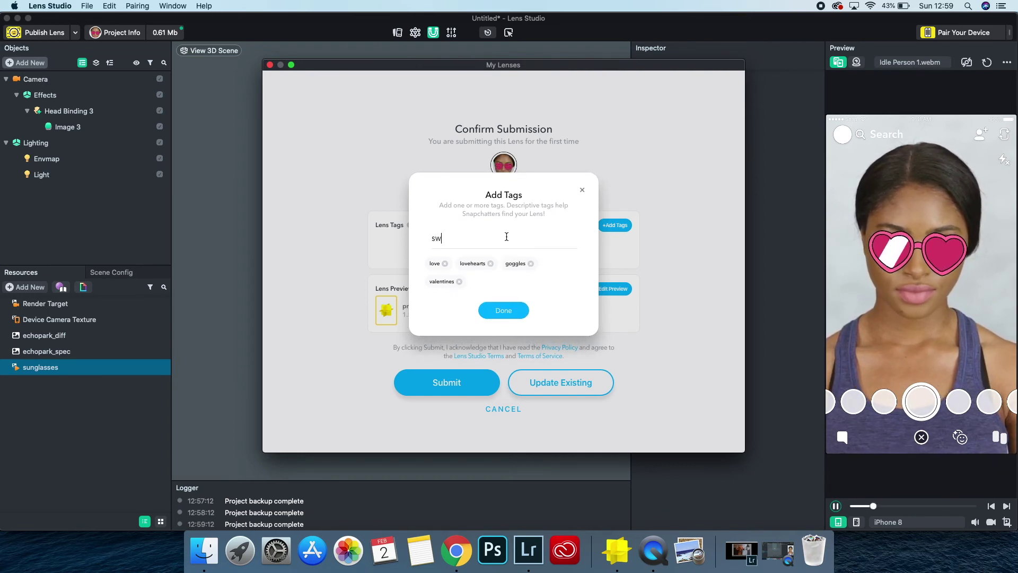
pyautogui.write('eetheart')
pyautogui.press('Return')
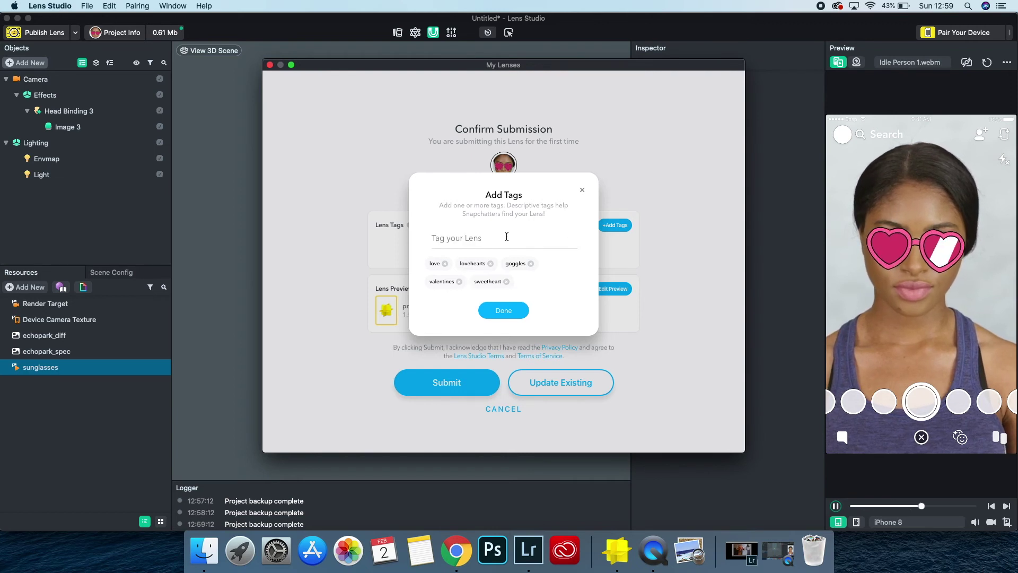
# Add the lens tags iloveyou, eyes and lovevision, and try to add sweet as well.
pyautogui.write('iloveyou')
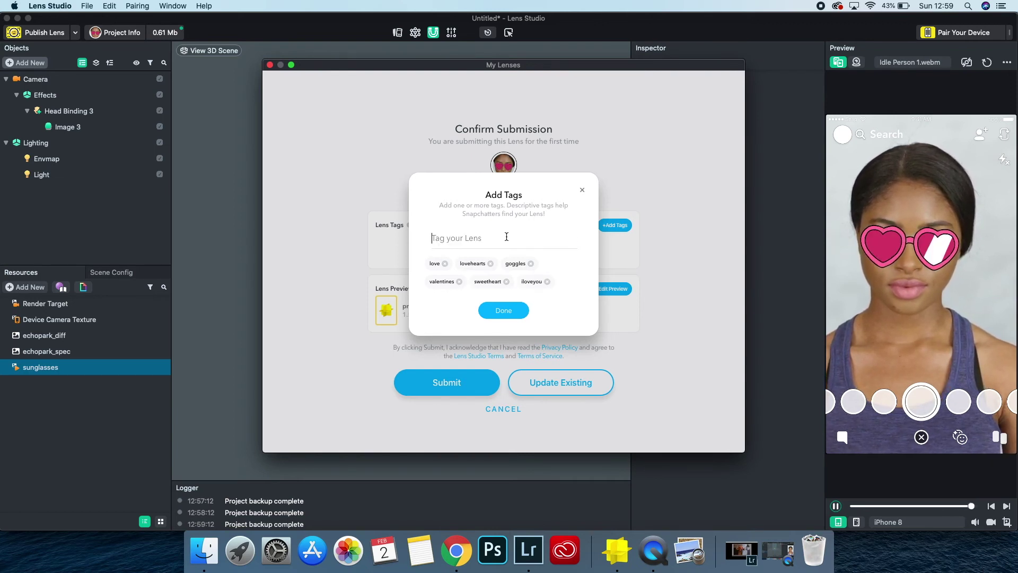
pyautogui.press('Return')
pyautogui.write('eyes')
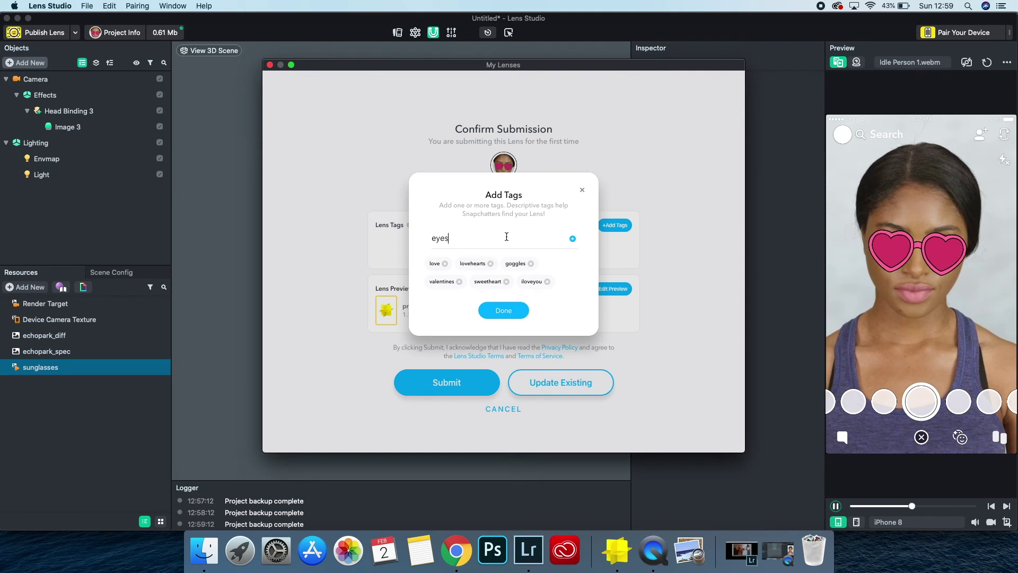
pyautogui.press('Return')
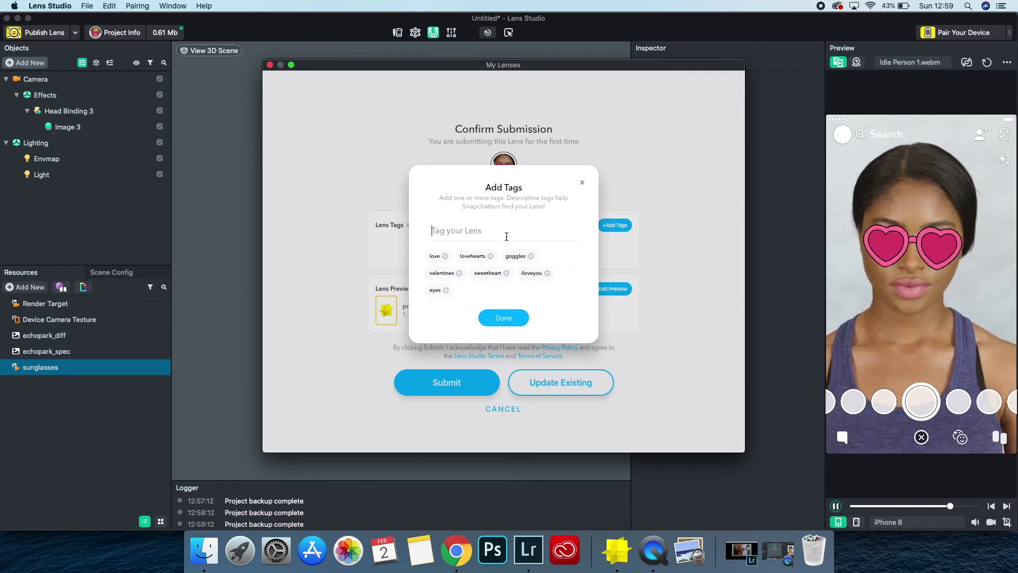
pyautogui.write('lov')
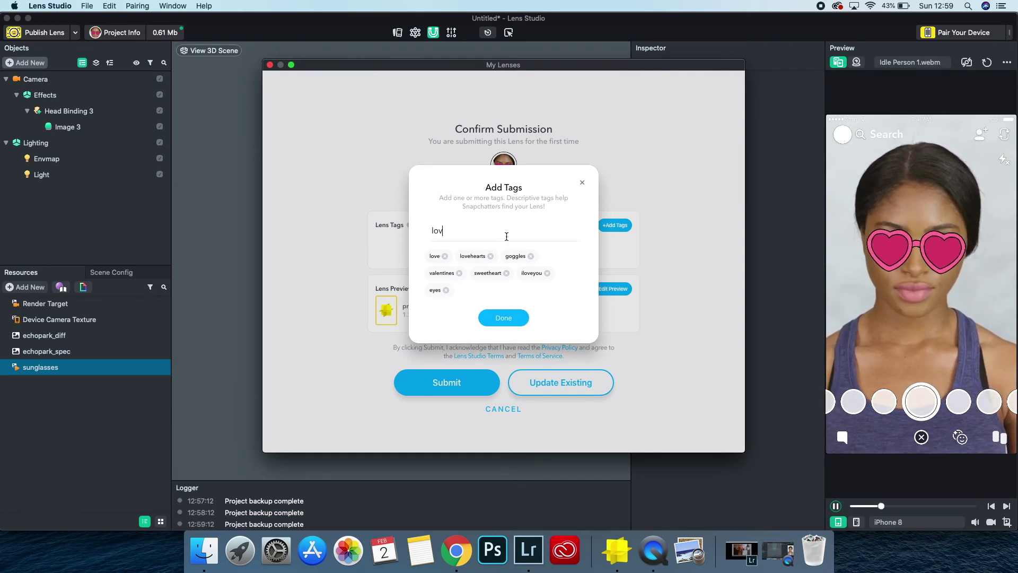
pyautogui.write('ev')
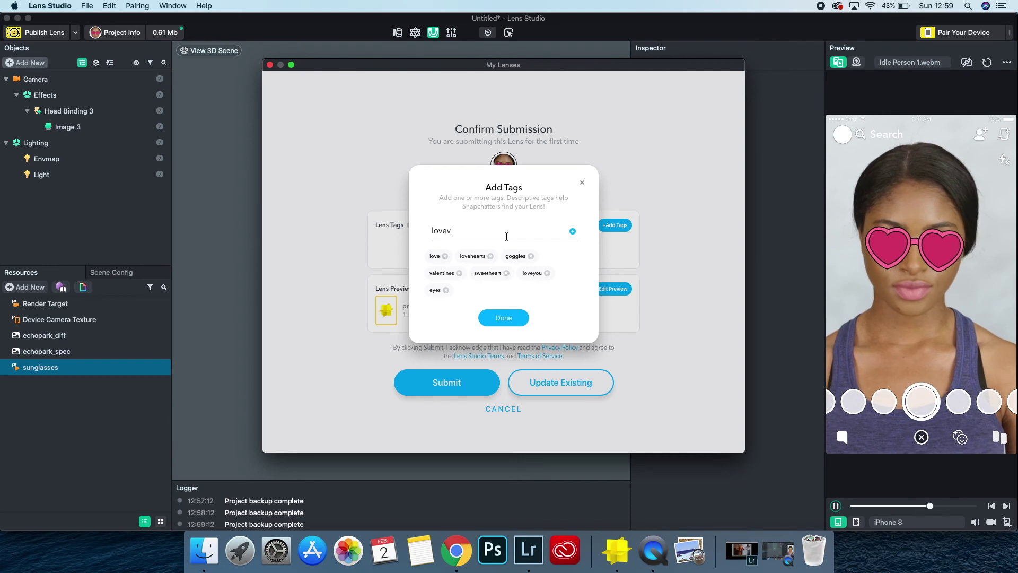
pyautogui.write('ision')
pyautogui.press('Return')
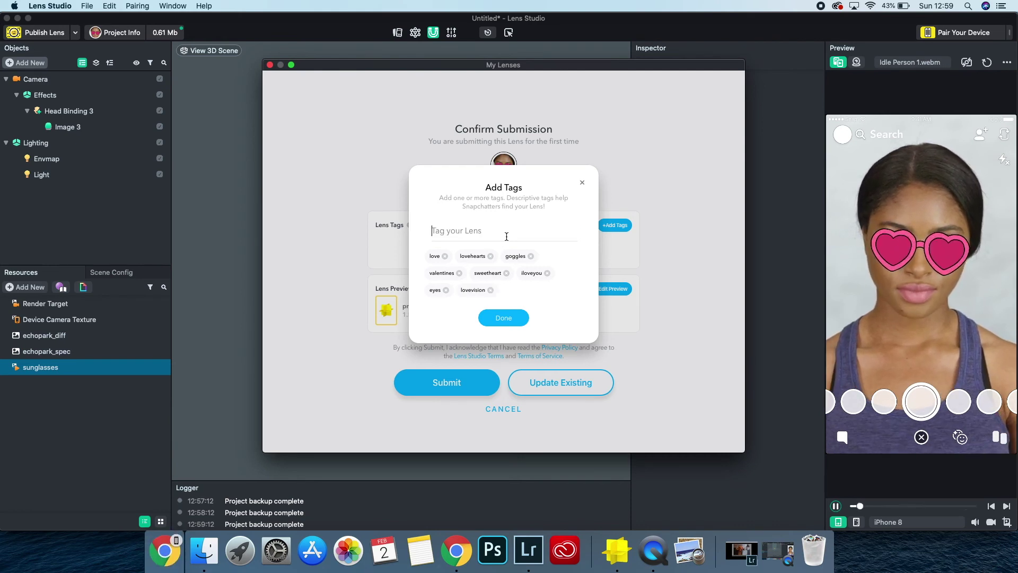
pyautogui.write('sweet')
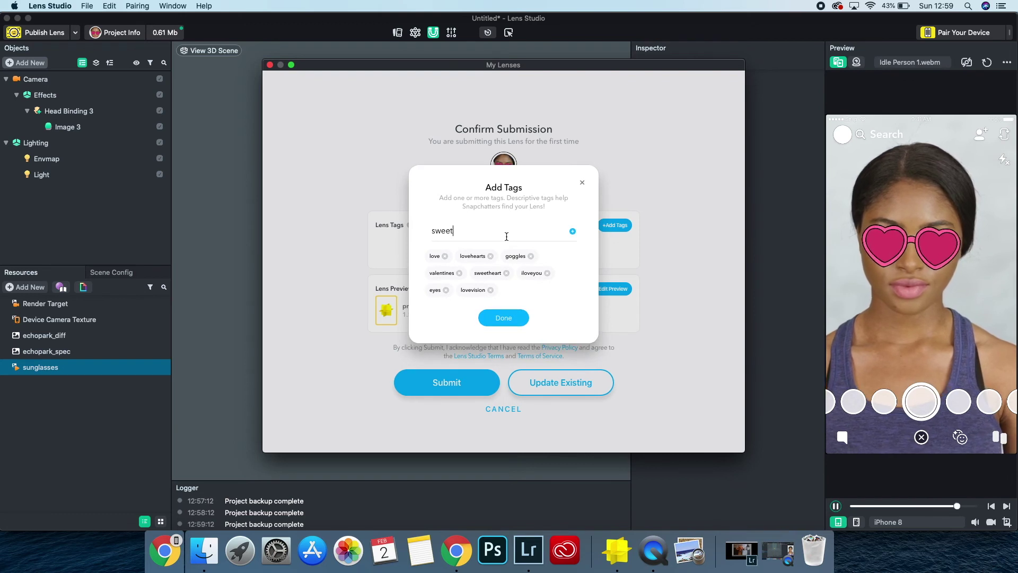
pyautogui.press('Return')
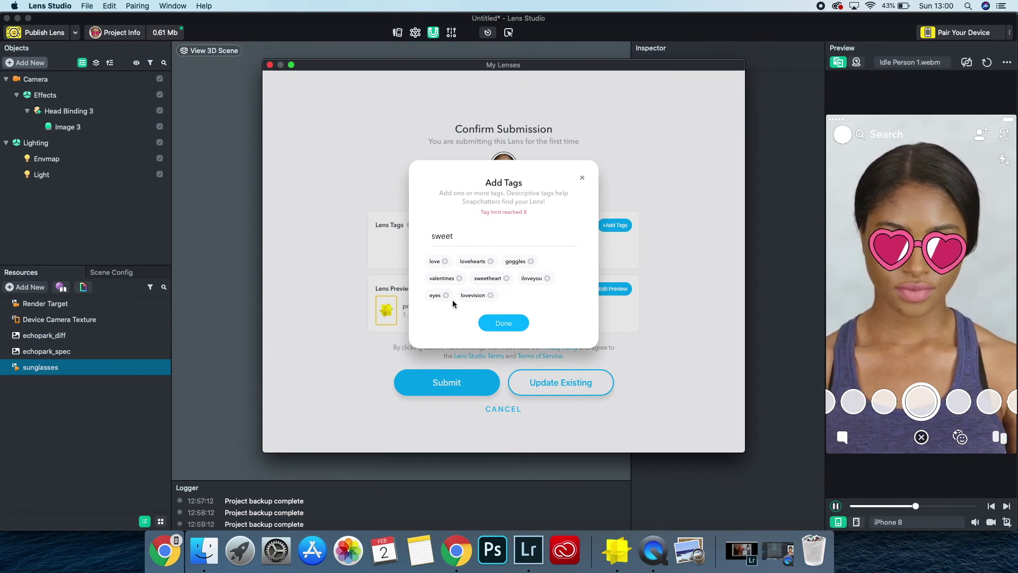
# Finish the tag list and submit the Love Goggles lens.
pyautogui.click(512, 323)
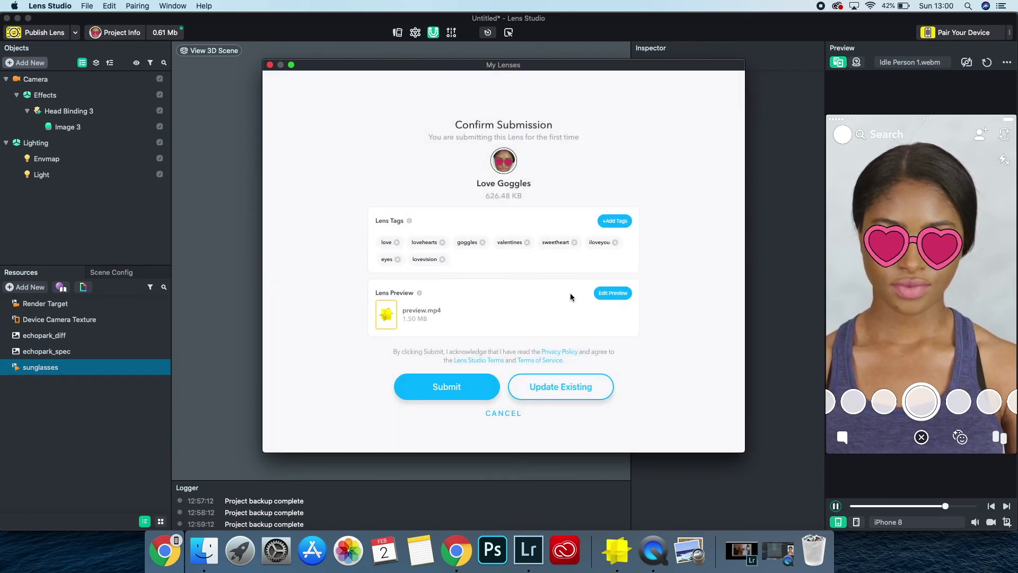
pyautogui.moveTo(420, 295)
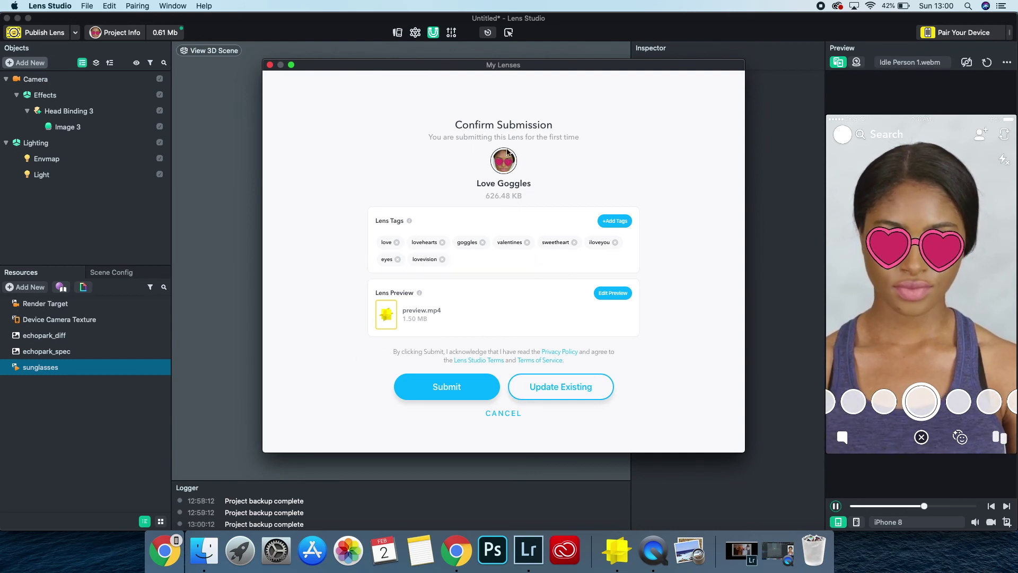
pyautogui.click(448, 389)
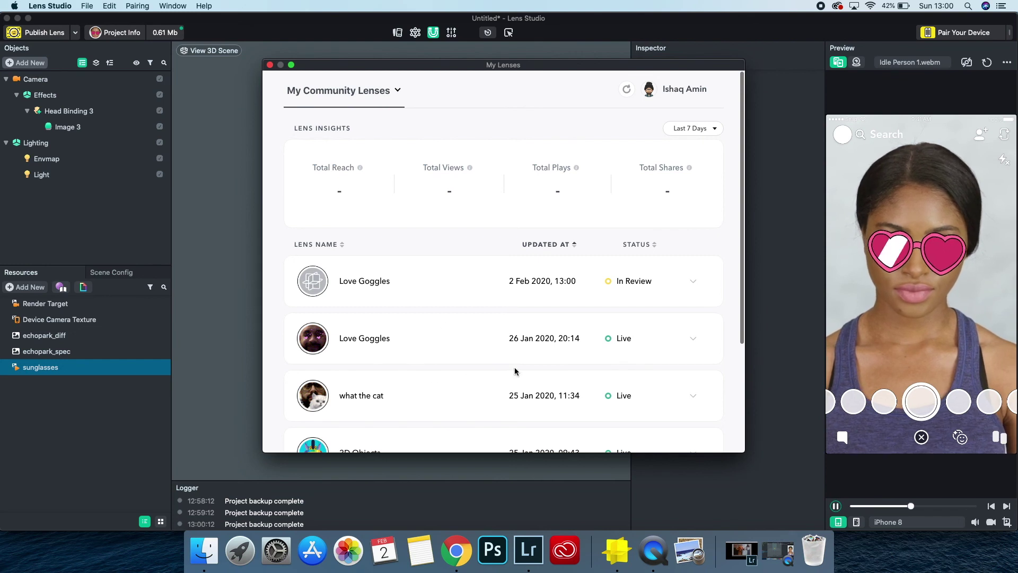
# Examine the views, plays and shares of the live Love Goggles and what the cat lenses.
pyautogui.click(693, 338)
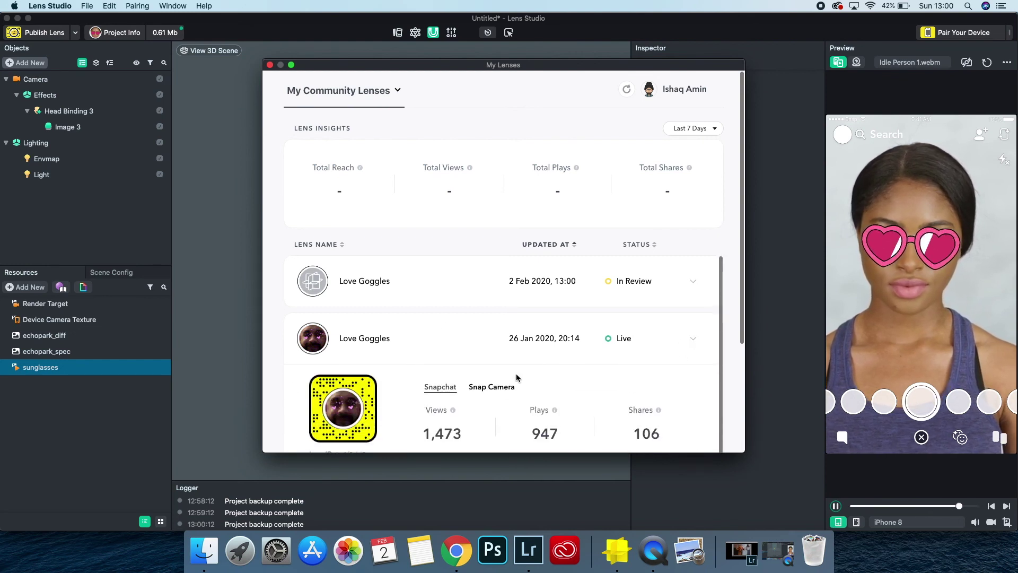
pyautogui.scroll(1, 516, 373)
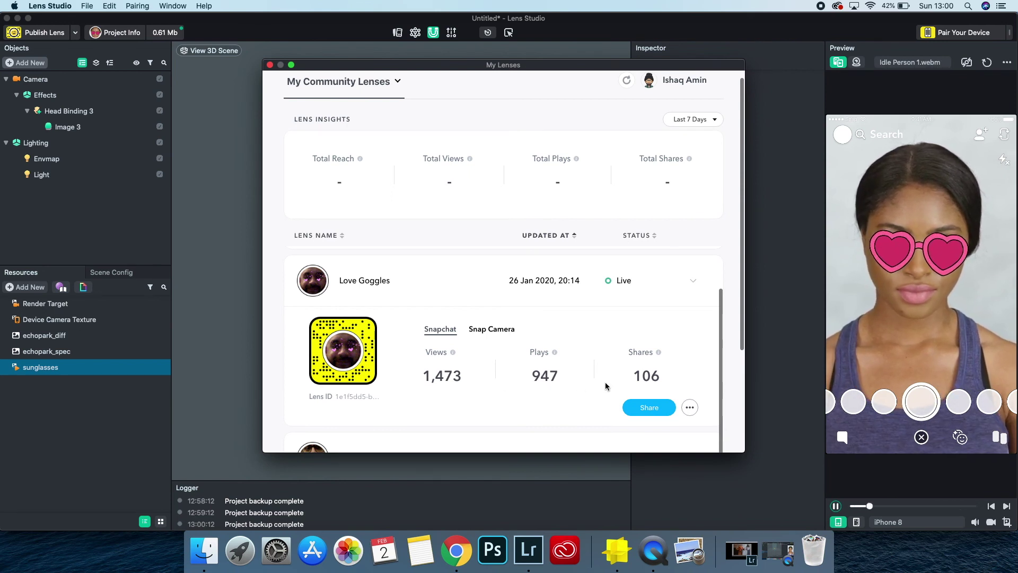
pyautogui.scroll(-5, 606, 382)
pyautogui.click(693, 341)
pyautogui.scroll(-2, 478, 408)
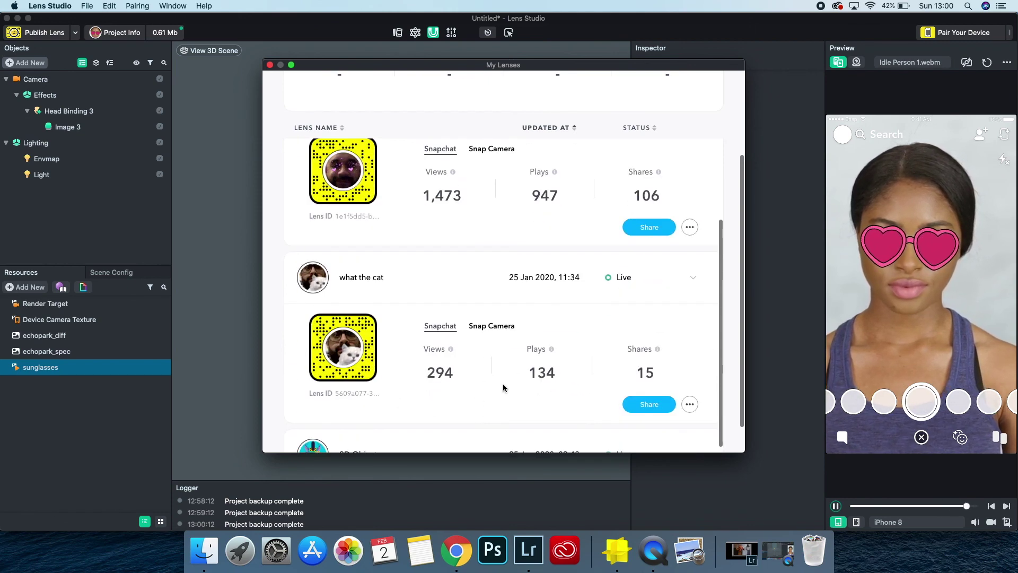
pyautogui.scroll(3, 435, 315)
pyautogui.scroll(5, 422, 311)
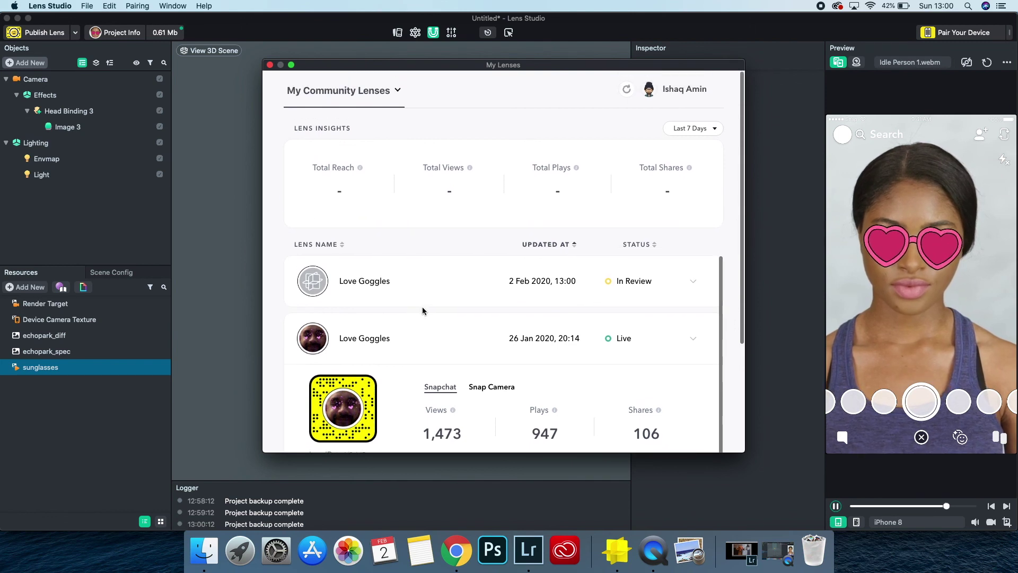